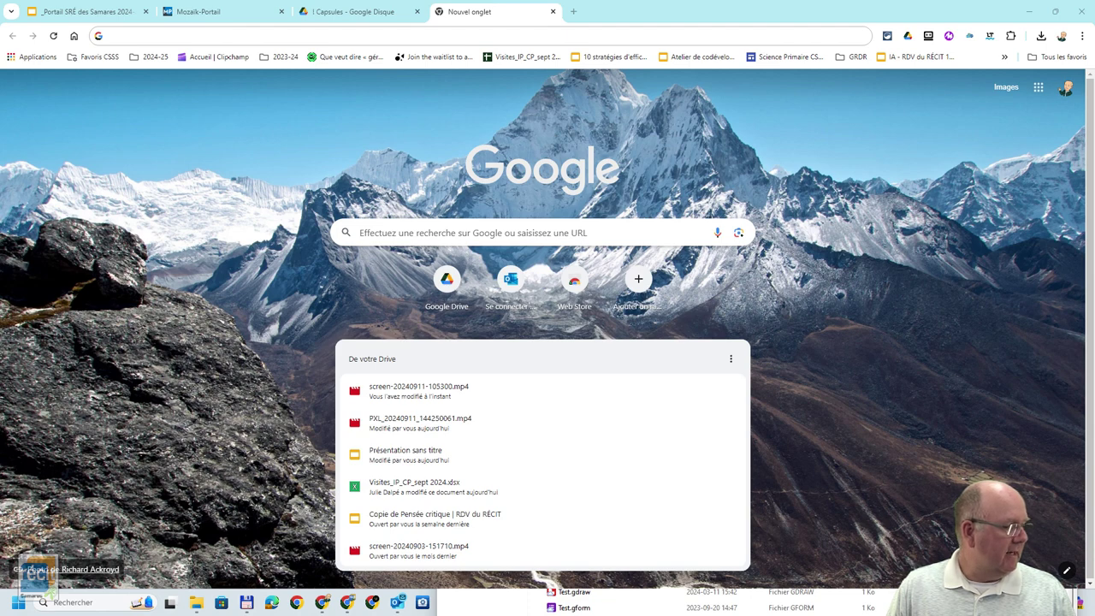
# Open the Windows Camera app, place its window near the screen's upper edge, and close it.
pyautogui.click(107, 543)
pyautogui.moveTo(430, 115); pyautogui.dragTo(376, 26)
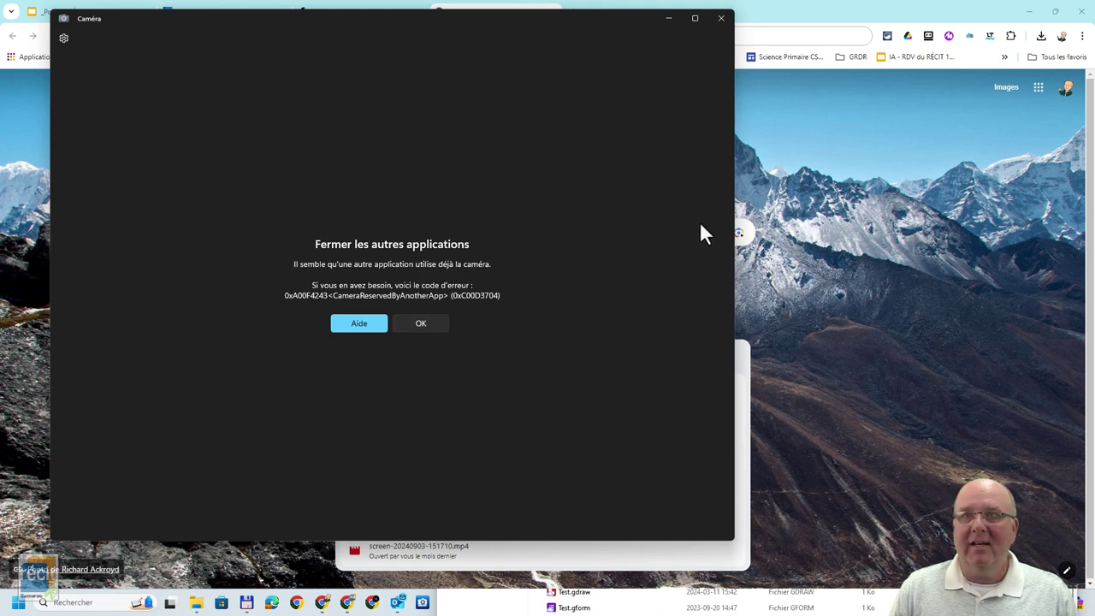
pyautogui.click(720, 19)
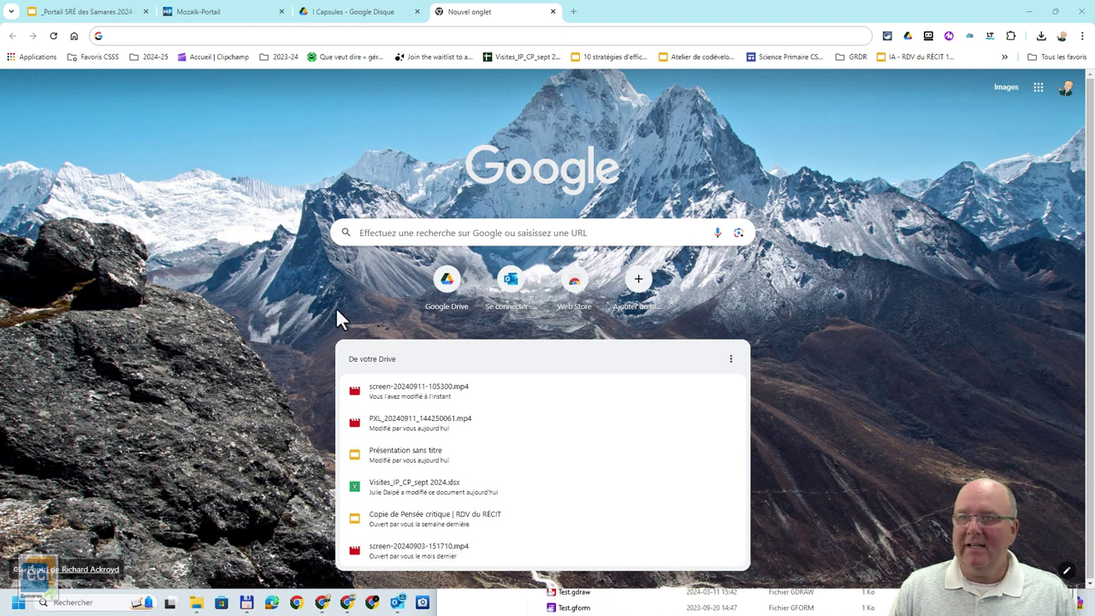
# Bring up the Drive ! Capsules folder and place a File Explorer window showing the Images folder over its file list.
pyautogui.click(360, 17)
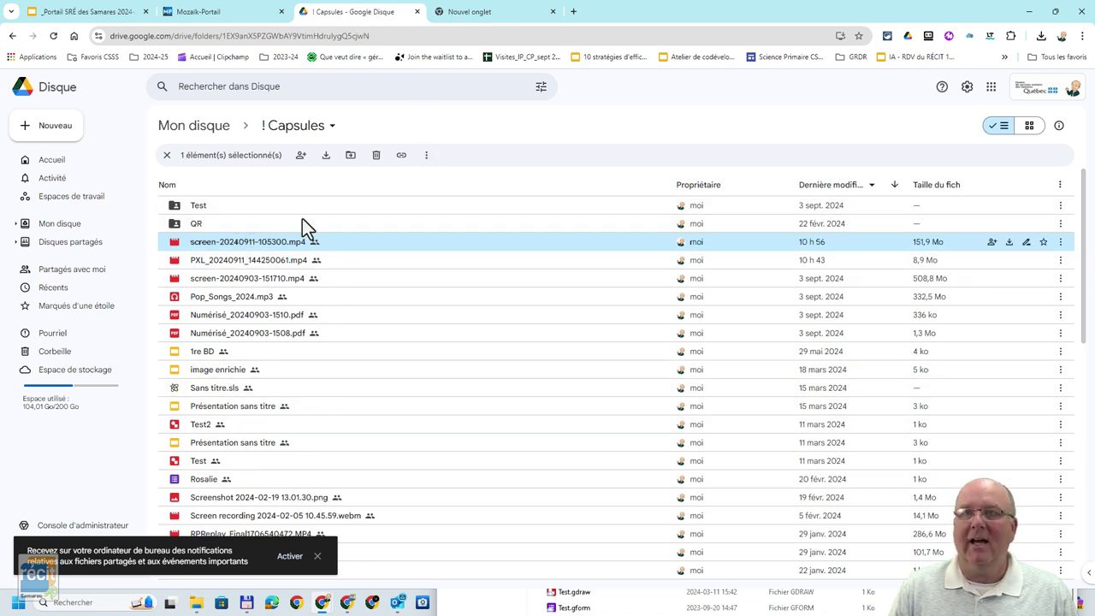
pyautogui.click(197, 603)
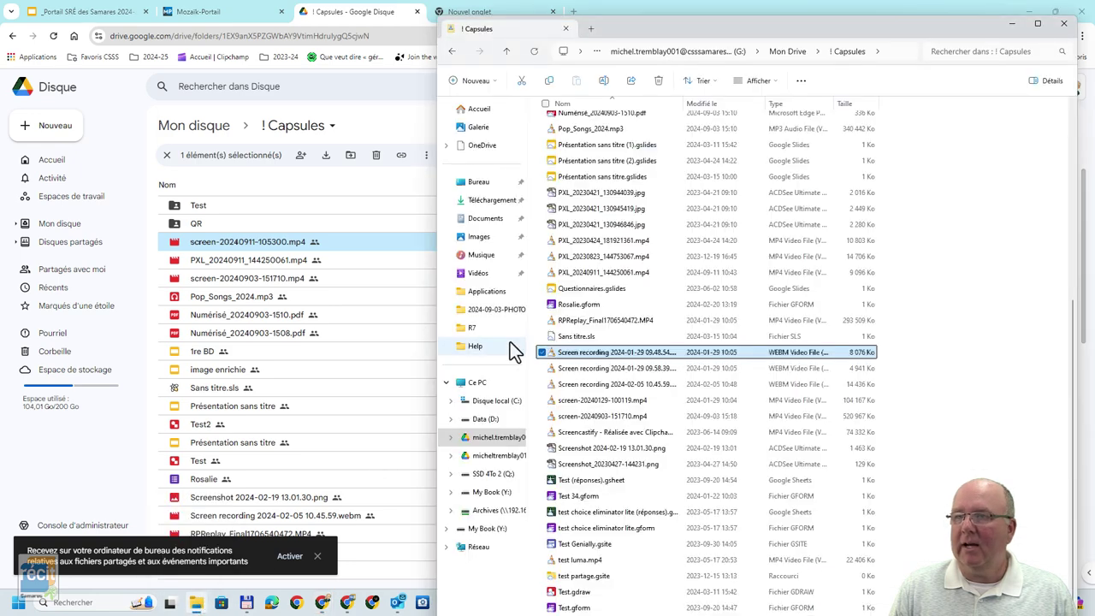
pyautogui.click(480, 239)
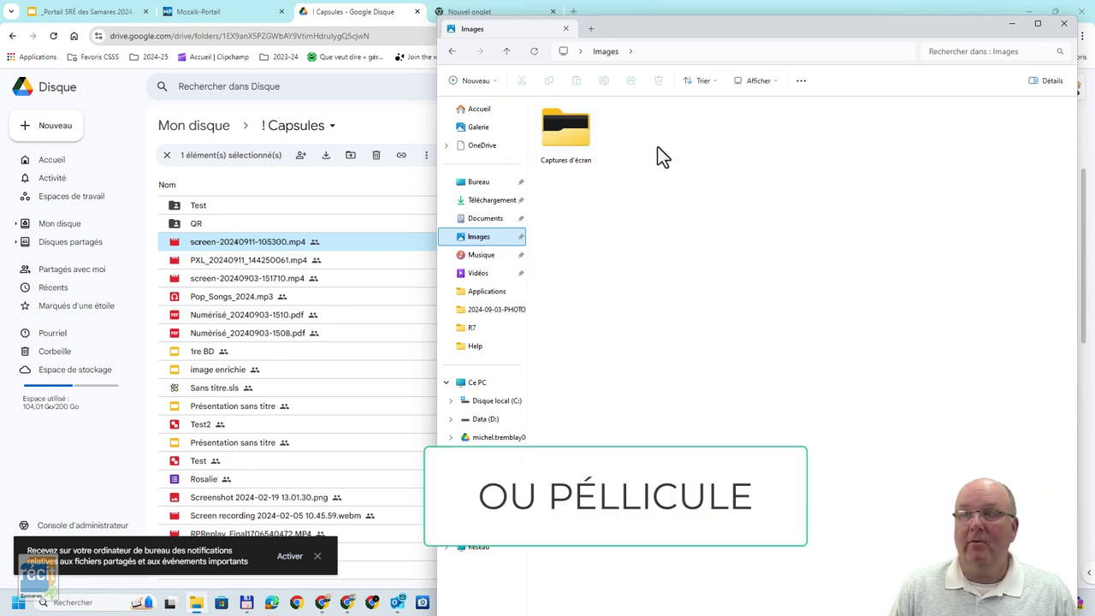
pyautogui.moveTo(682, 30); pyautogui.dragTo(503, 275)
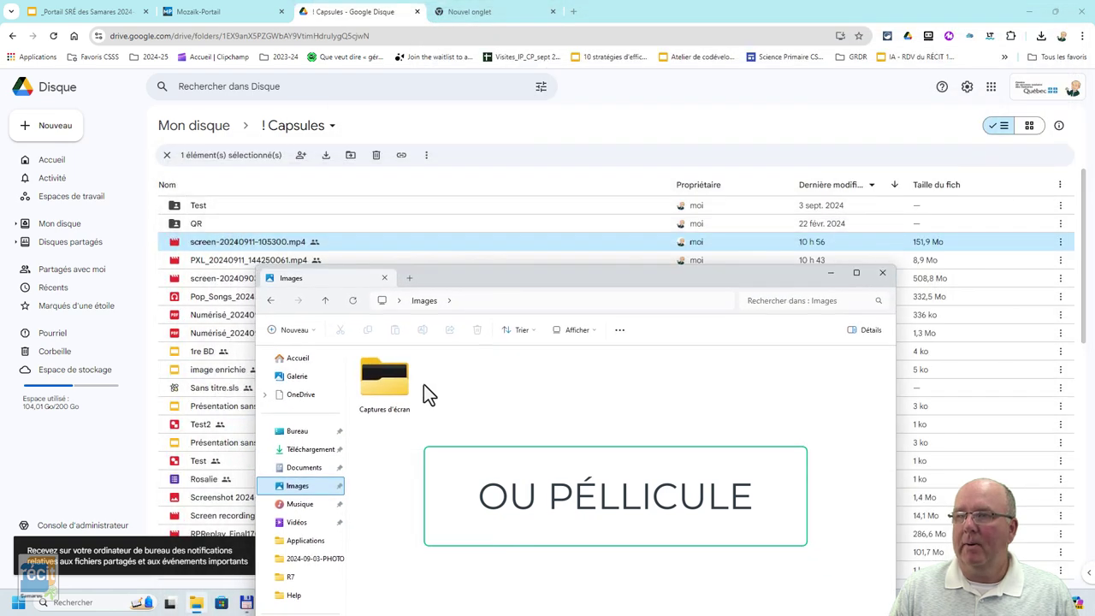
pyautogui.moveTo(425, 390); pyautogui.dragTo(552, 209)
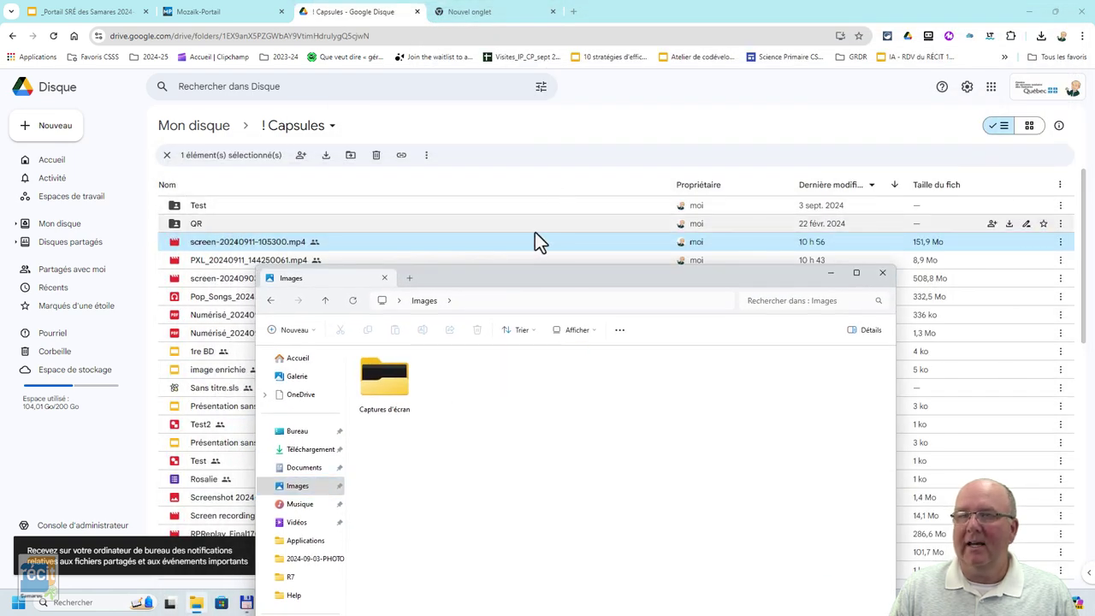
# Copy the sharing link of screen-20240903-151710.mp4 in the Drive ! Capsules folder.
pyautogui.click(217, 278)
pyautogui.rightClick(219, 277)
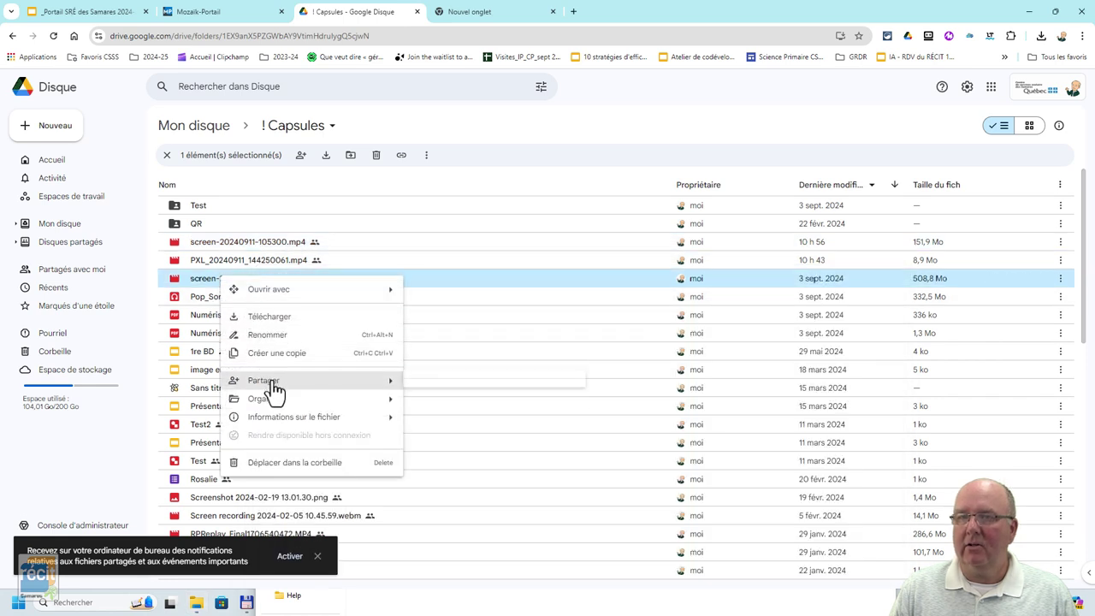
pyautogui.moveTo(274, 389)
pyautogui.click(451, 402)
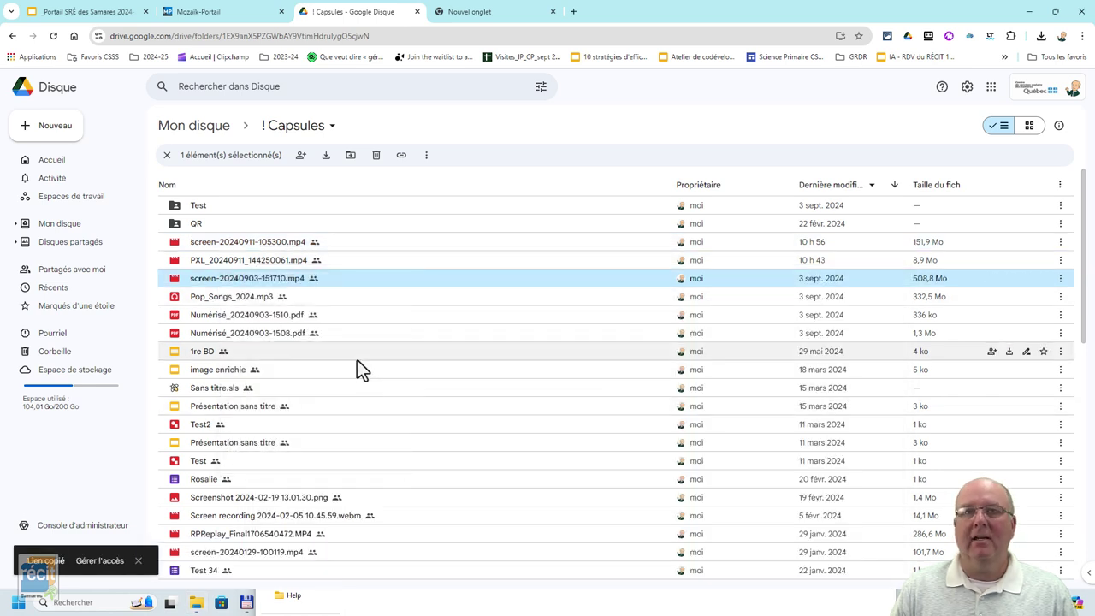
# Switch to the Mozaïk portal, open and close the Camera app, and bring up the Images folder window.
pyautogui.click(196, 11)
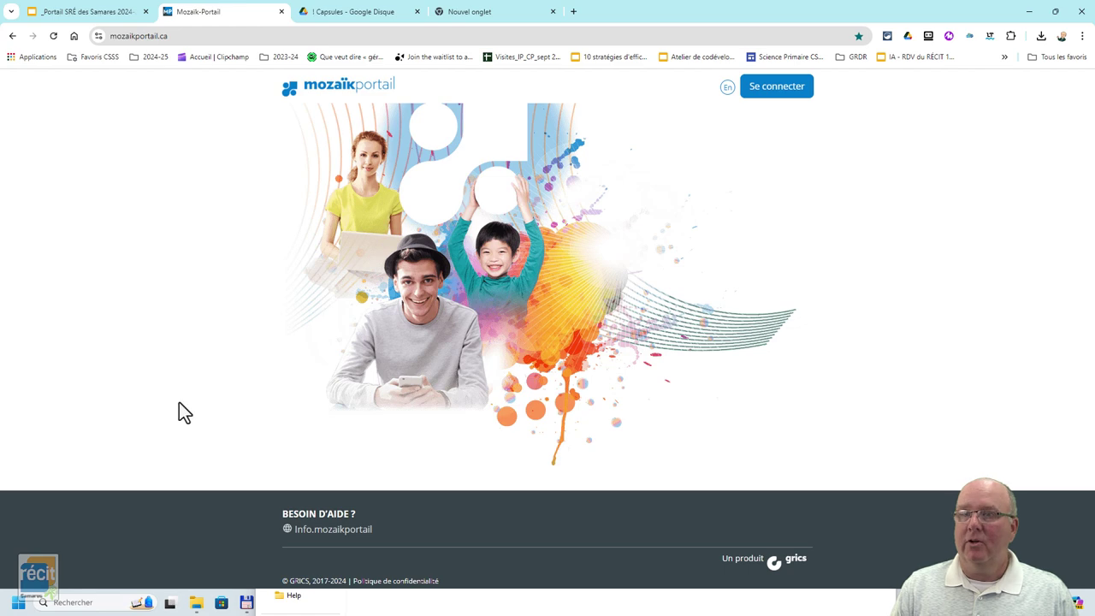
pyautogui.click(63, 602)
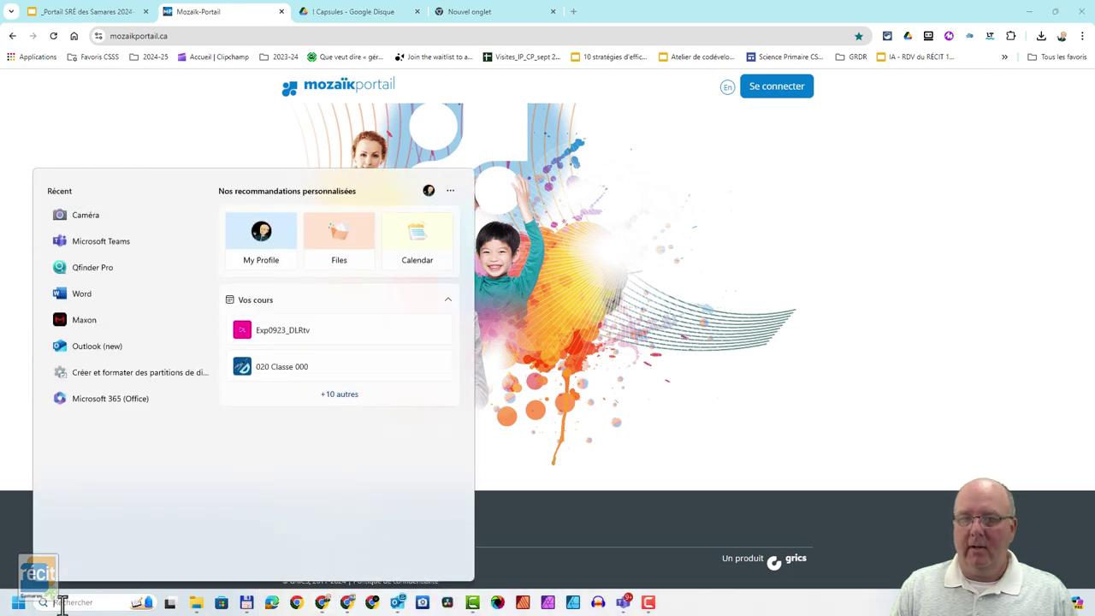
pyautogui.click(84, 216)
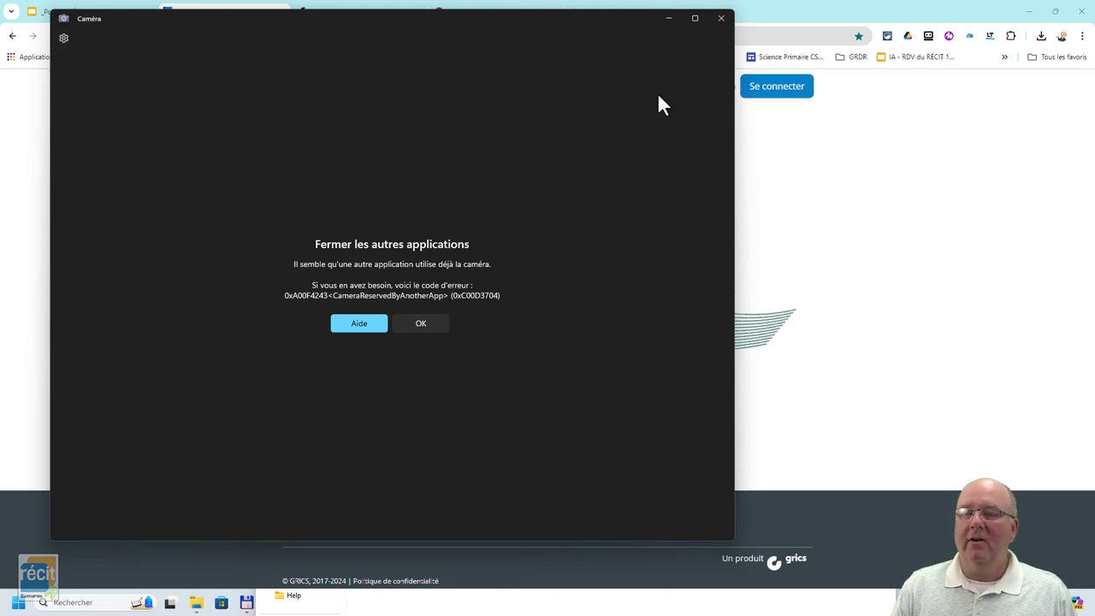
pyautogui.click(720, 18)
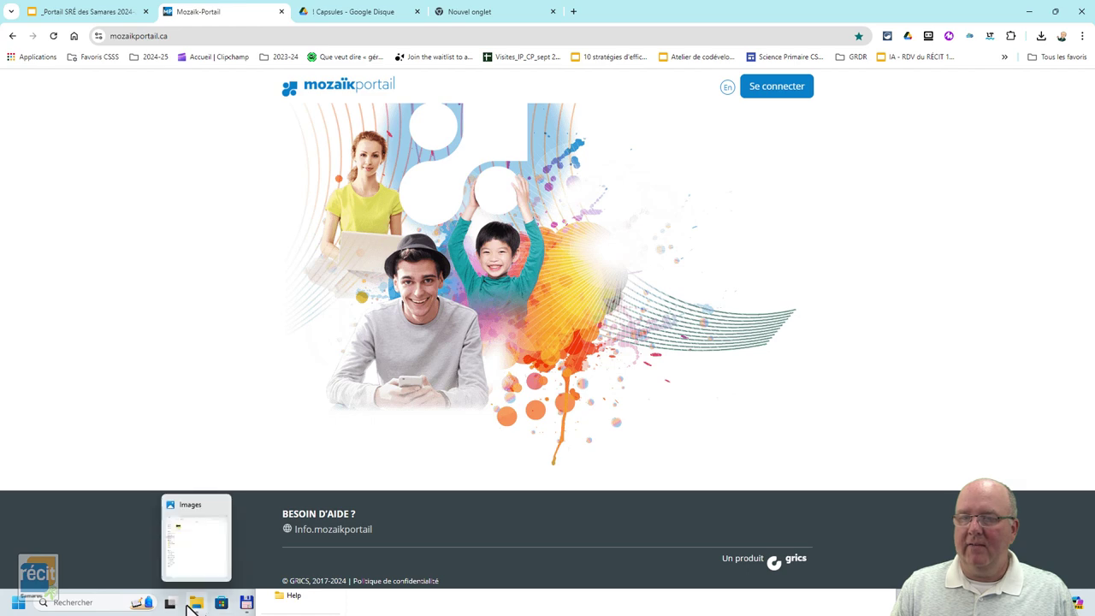
pyautogui.click(199, 534)
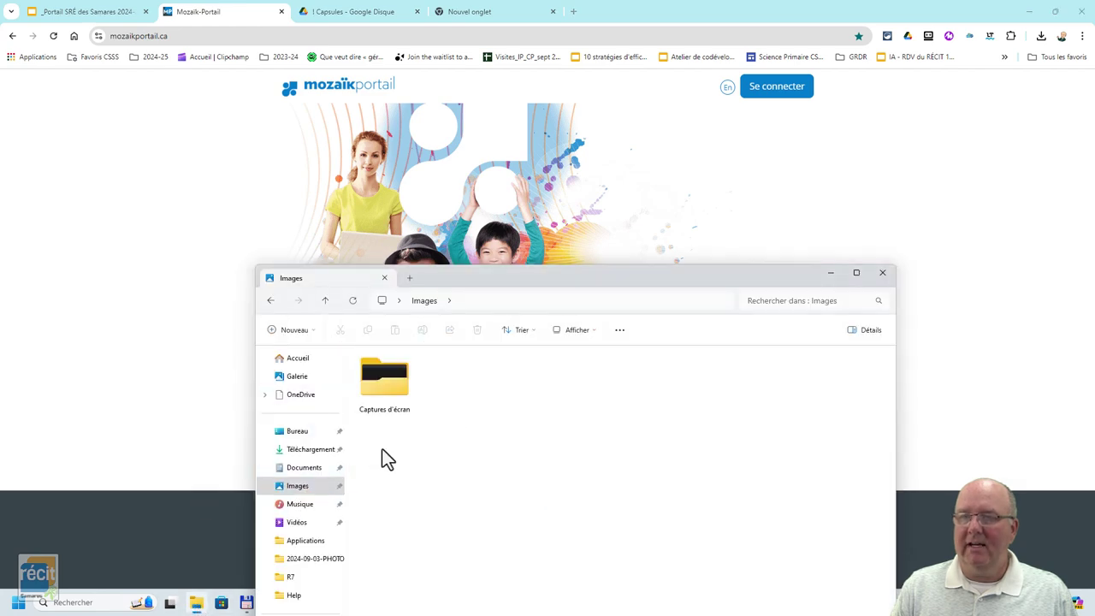
# Return to the Drive ! Capsules folder and copy the sharing link of screen-20240903-151710.mp4 again.
pyautogui.click(363, 13)
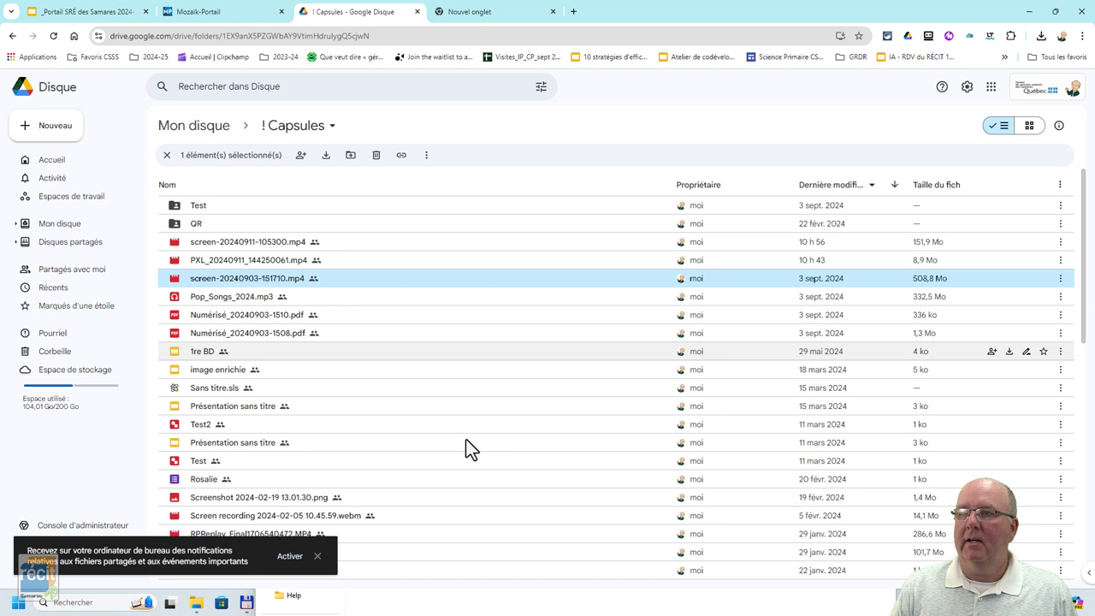
pyautogui.rightClick(272, 283)
pyautogui.moveTo(321, 383)
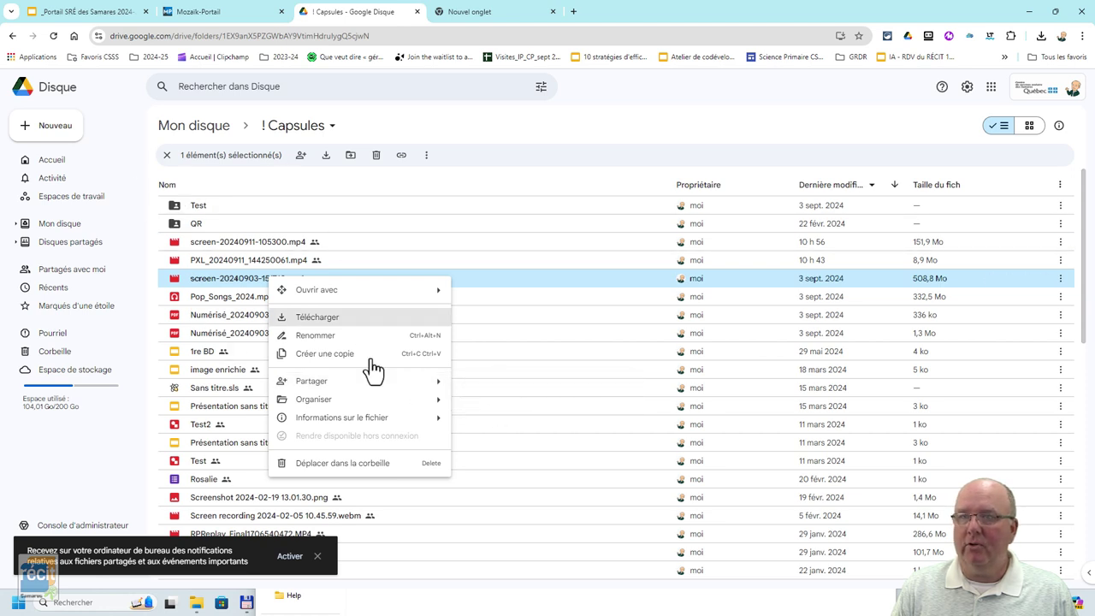
pyautogui.moveTo(391, 384)
pyautogui.click(499, 405)
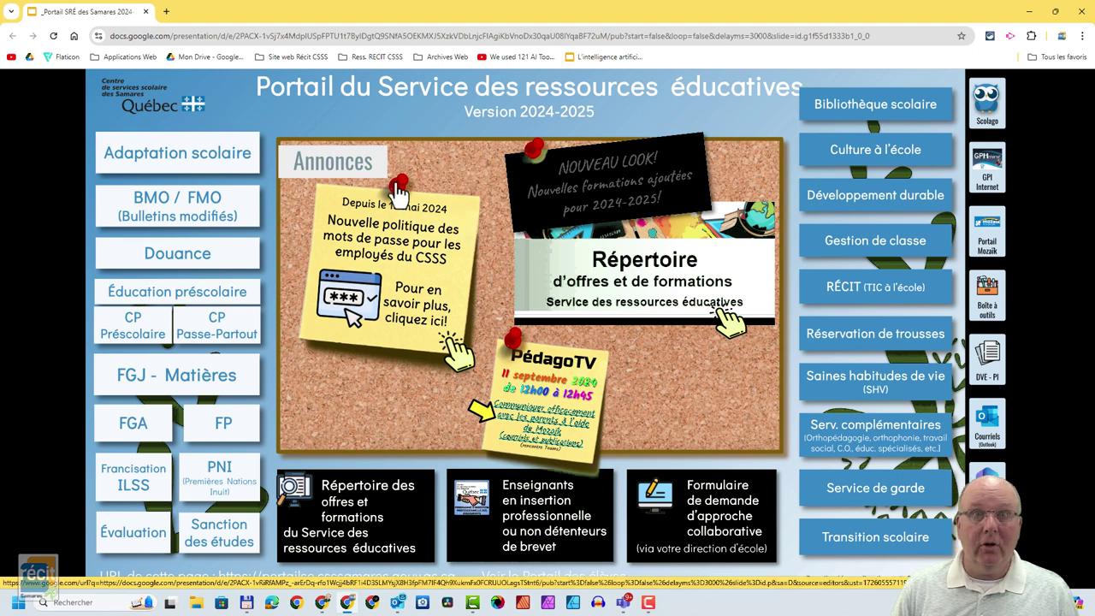
# Minimize the front browser window and load the Clipchamp website (clipchamp.com/fr/) in a new tab of the other one.
pyautogui.click(1029, 12)
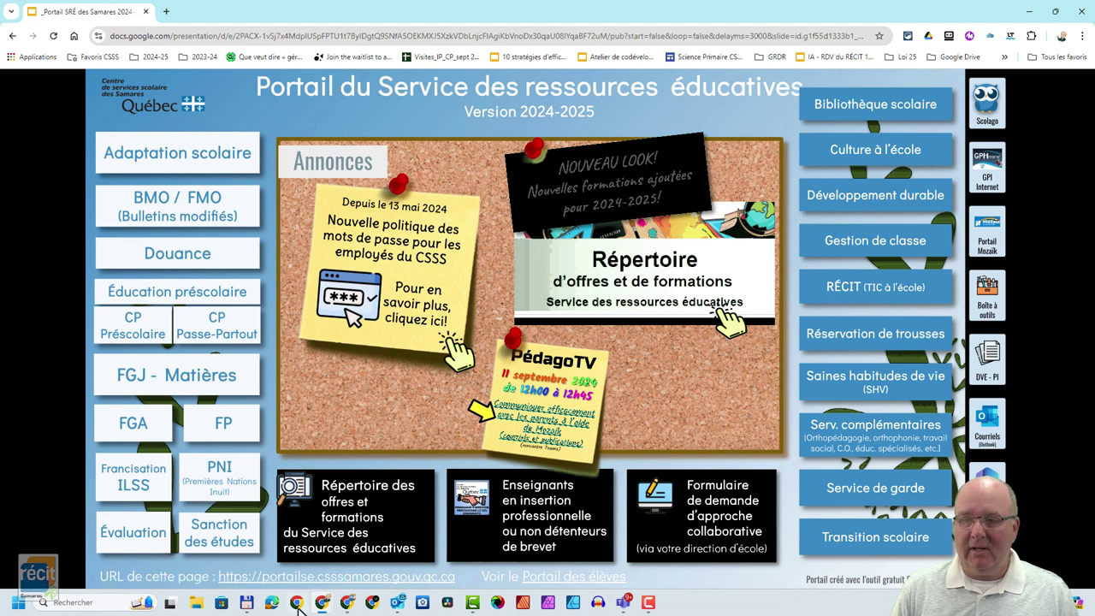
pyautogui.click(166, 12)
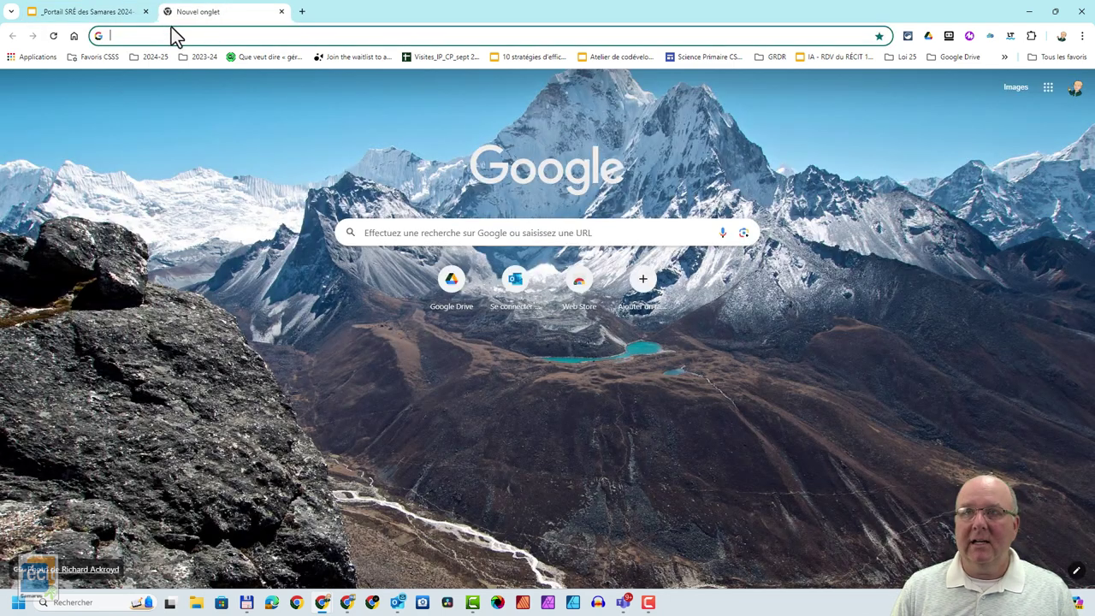
pyautogui.write('cl')
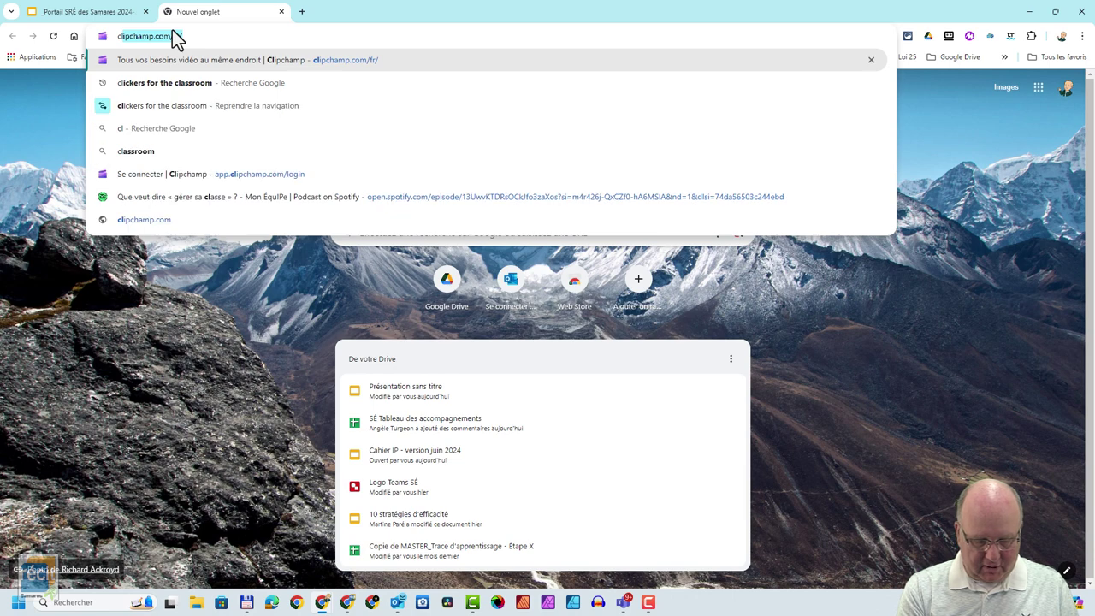
pyautogui.write('ipchamp')
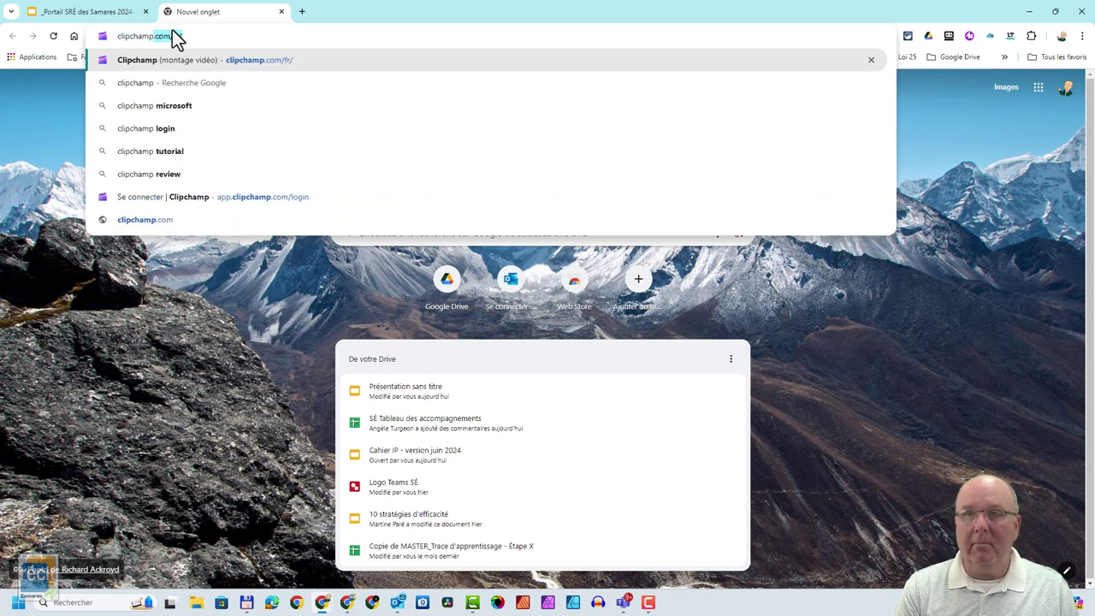
pyautogui.press('Return')
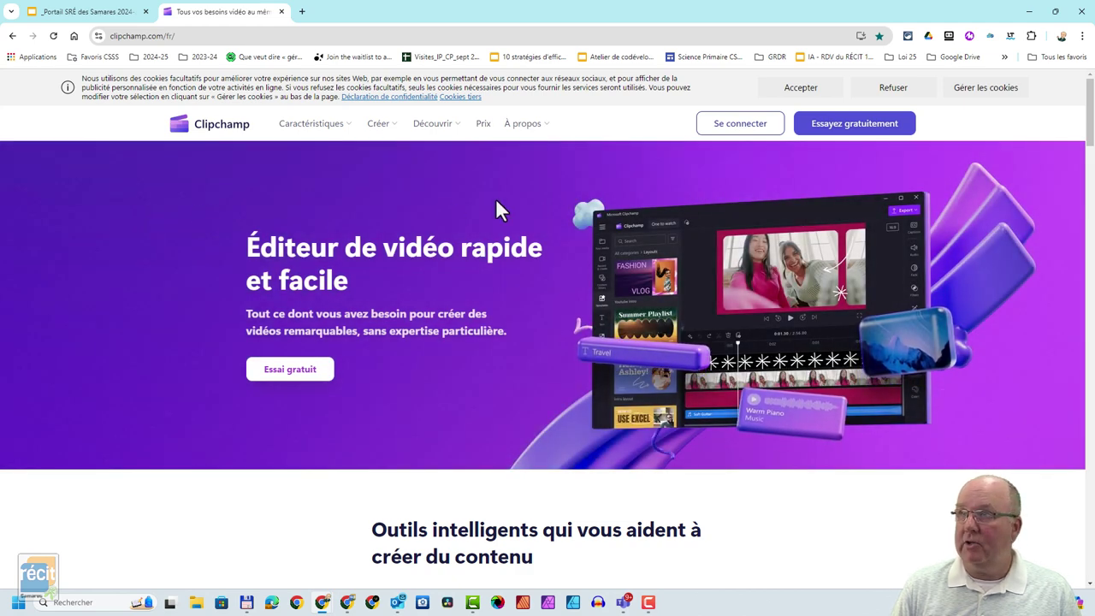
# Accept the site's cookies and sign in to Clipchamp with the school Google account.
pyautogui.click(791, 89)
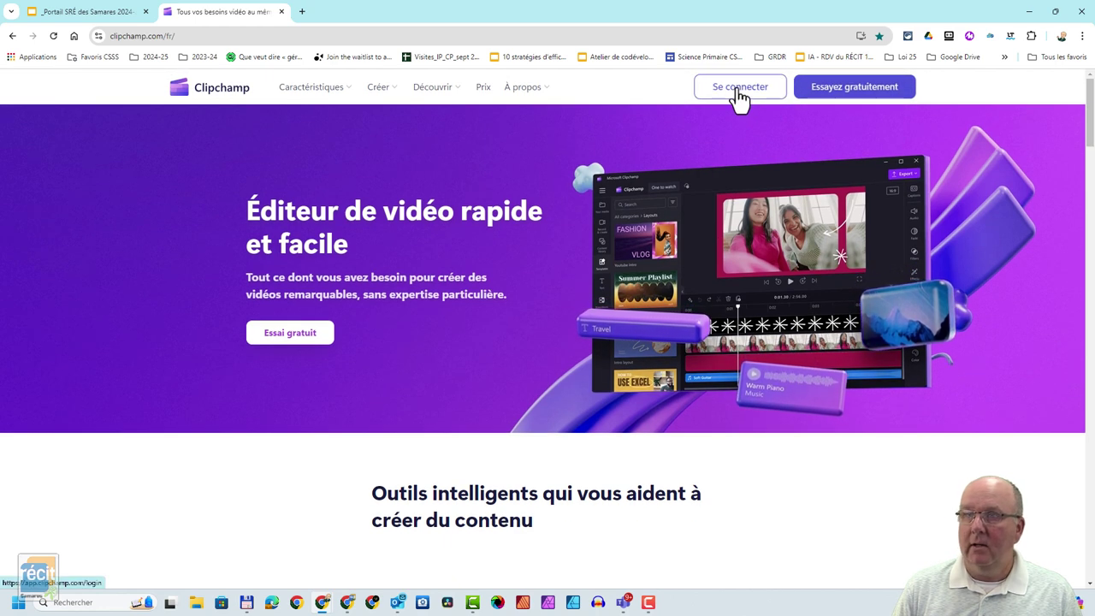
pyautogui.click(739, 89)
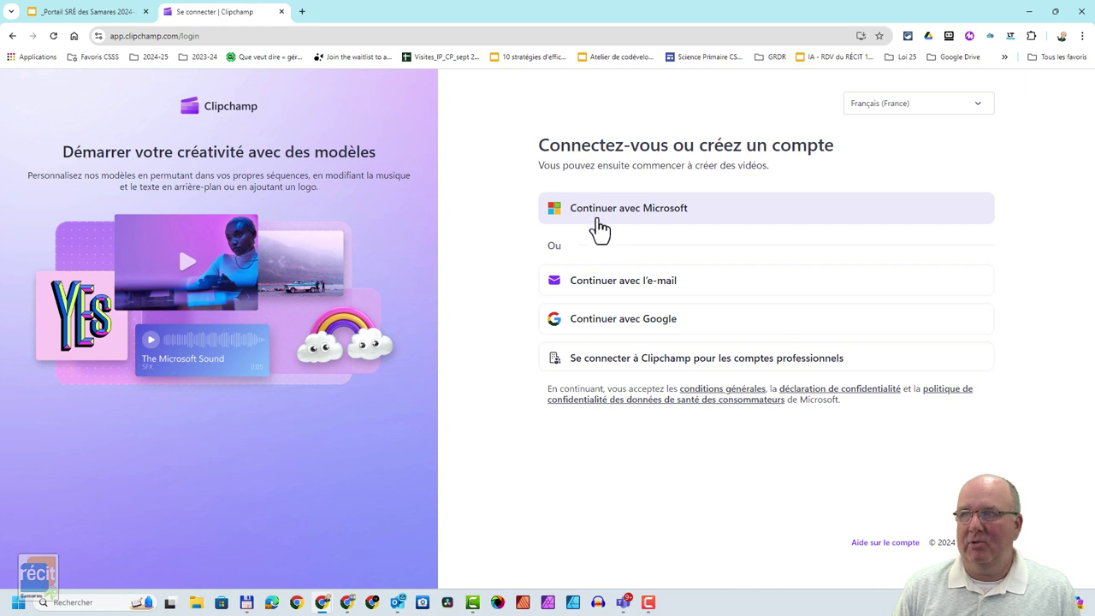
pyautogui.click(595, 326)
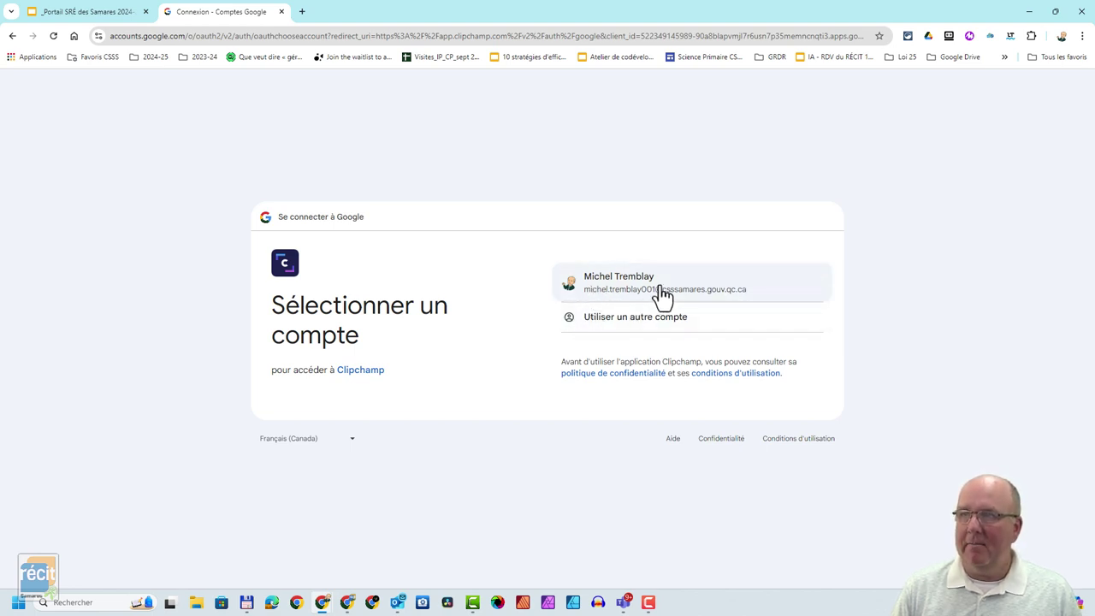
pyautogui.click(605, 283)
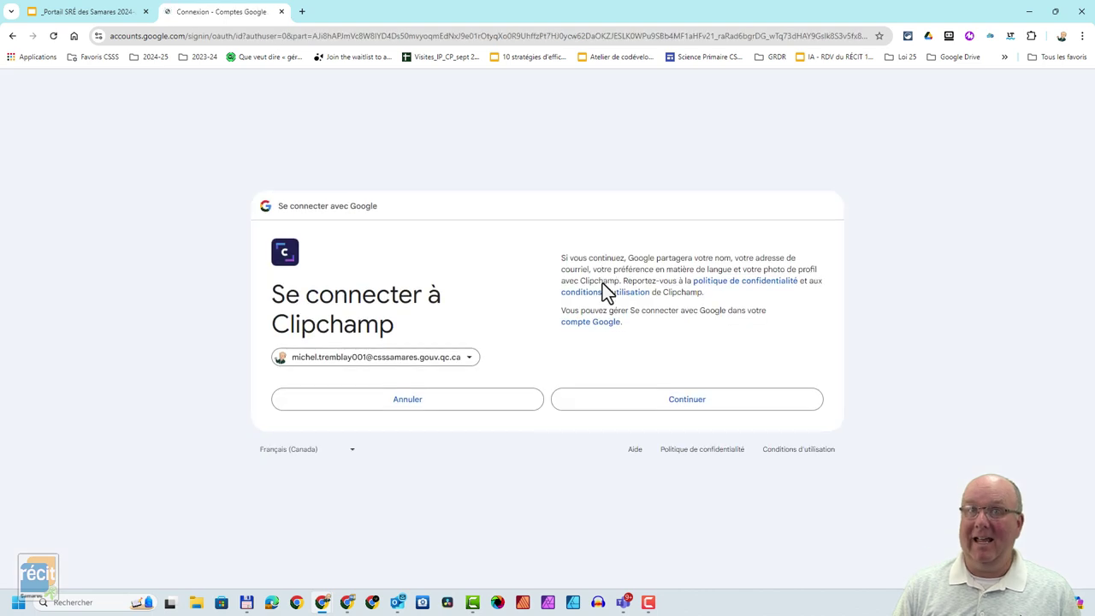
pyautogui.click(653, 398)
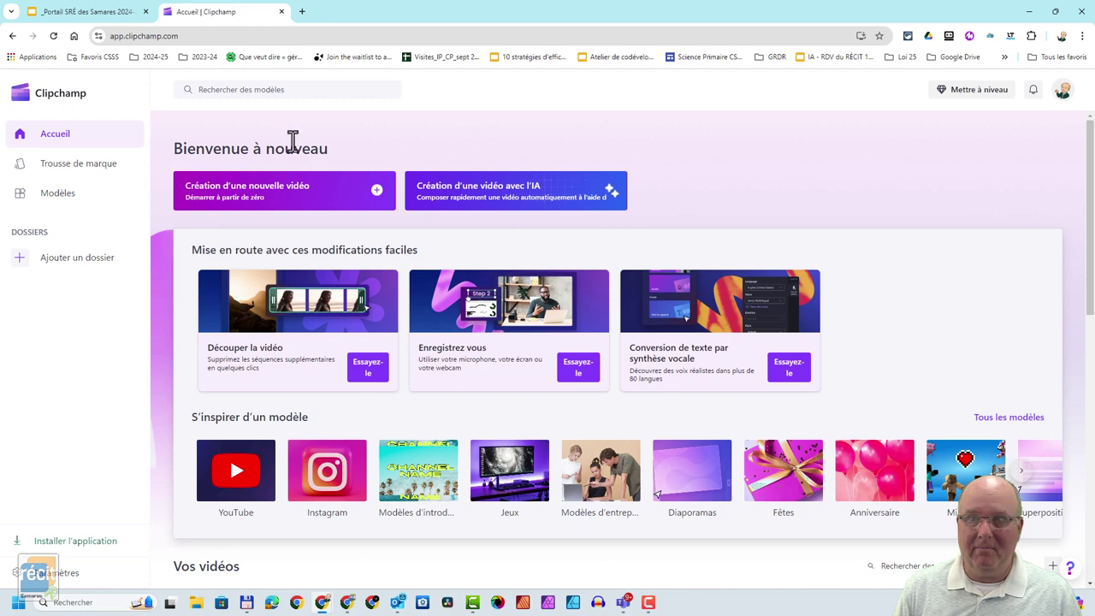
# Start a new video from scratch, display the recording and creation options, and close the Clipchamp tab.
pyautogui.click(225, 202)
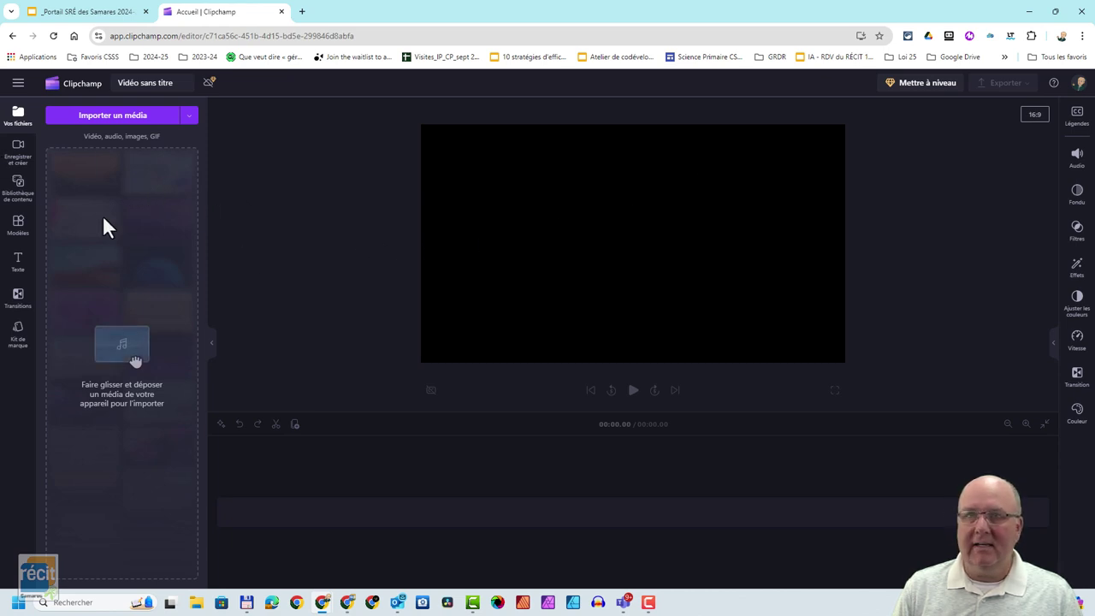
pyautogui.click(19, 151)
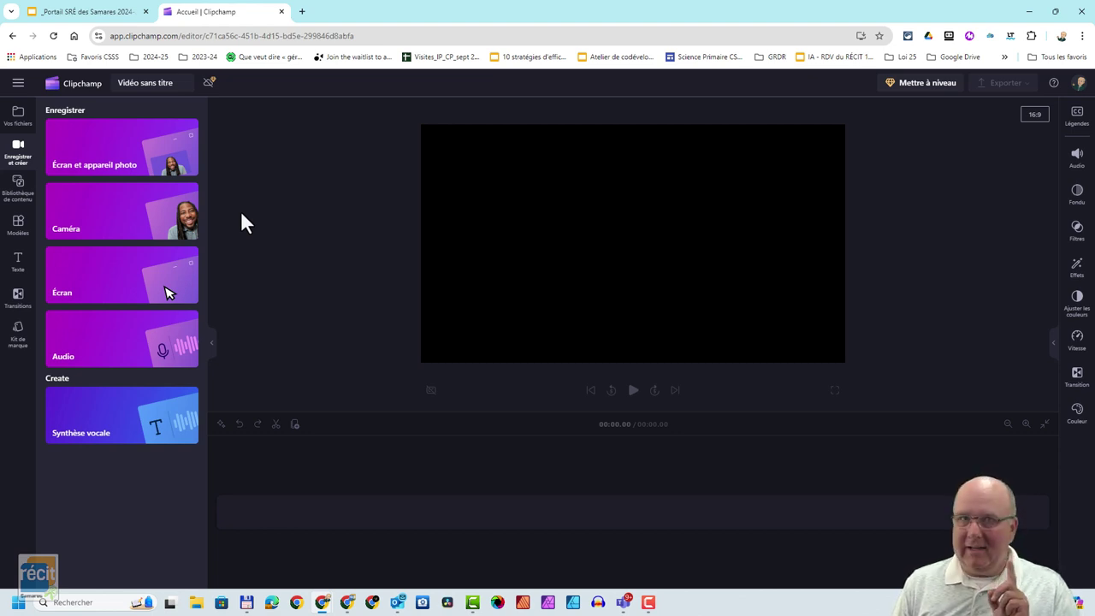
pyautogui.click(281, 12)
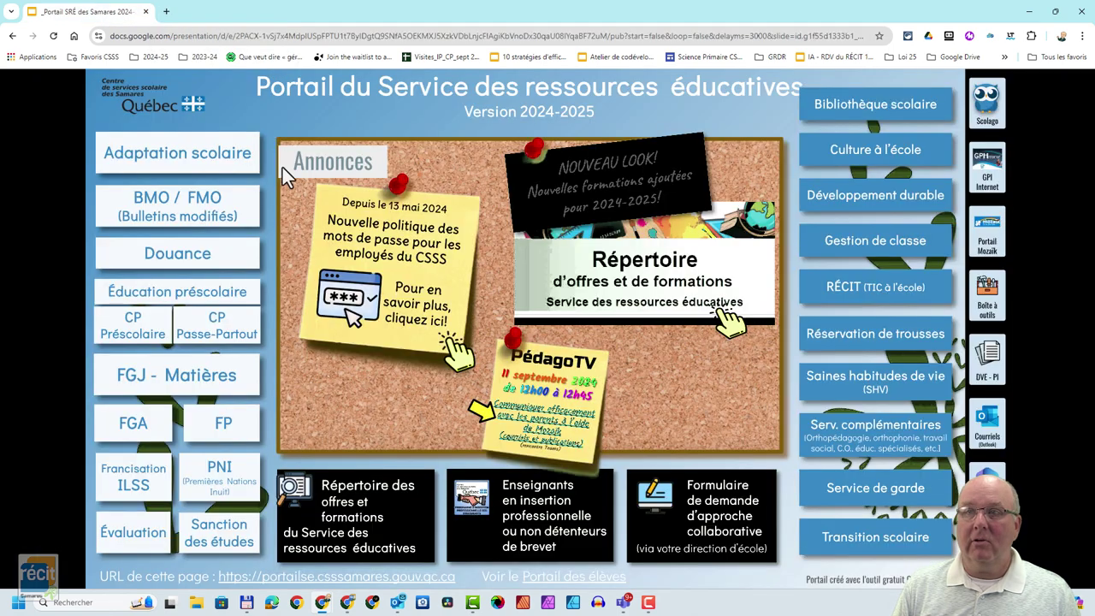
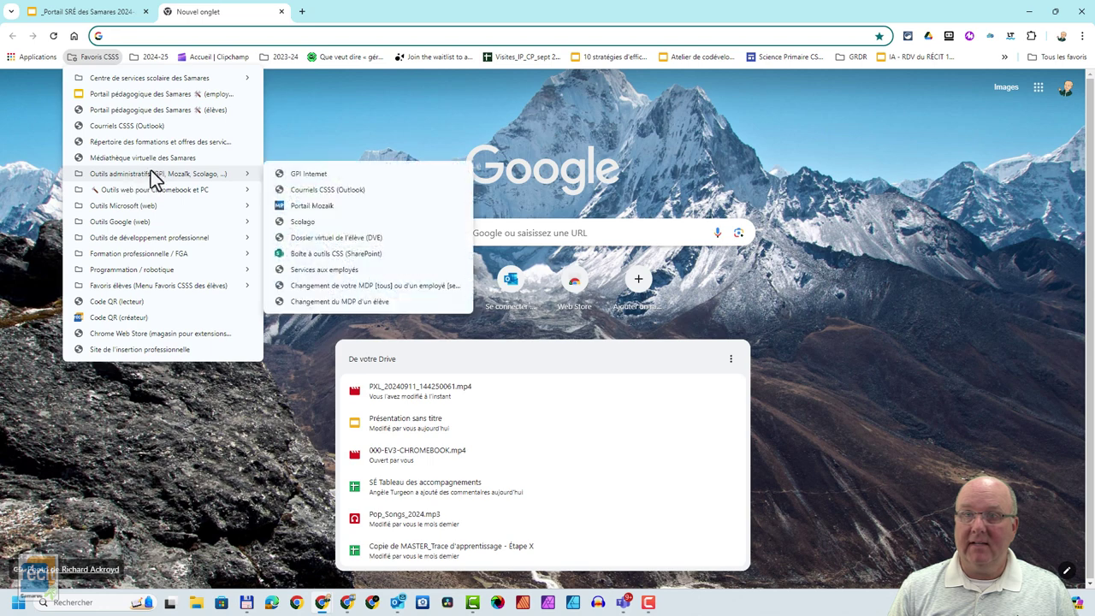
# Load the Mozaïk portal from the bookmarks and open the ! Capsules folder of the work Google Drive in File Explorer.
pyautogui.click(312, 207)
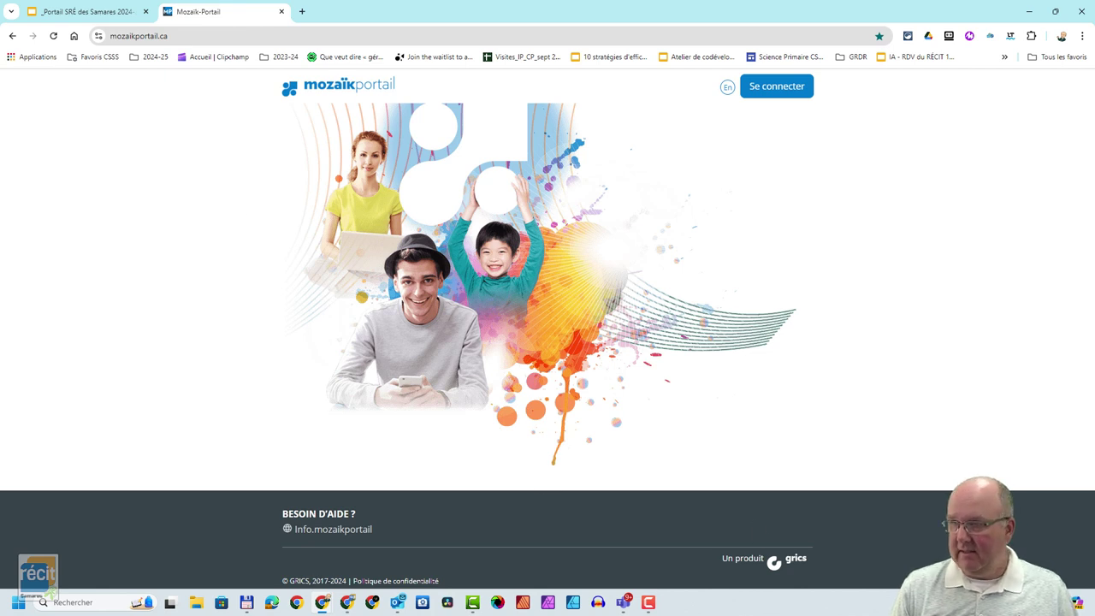
pyautogui.click(196, 602)
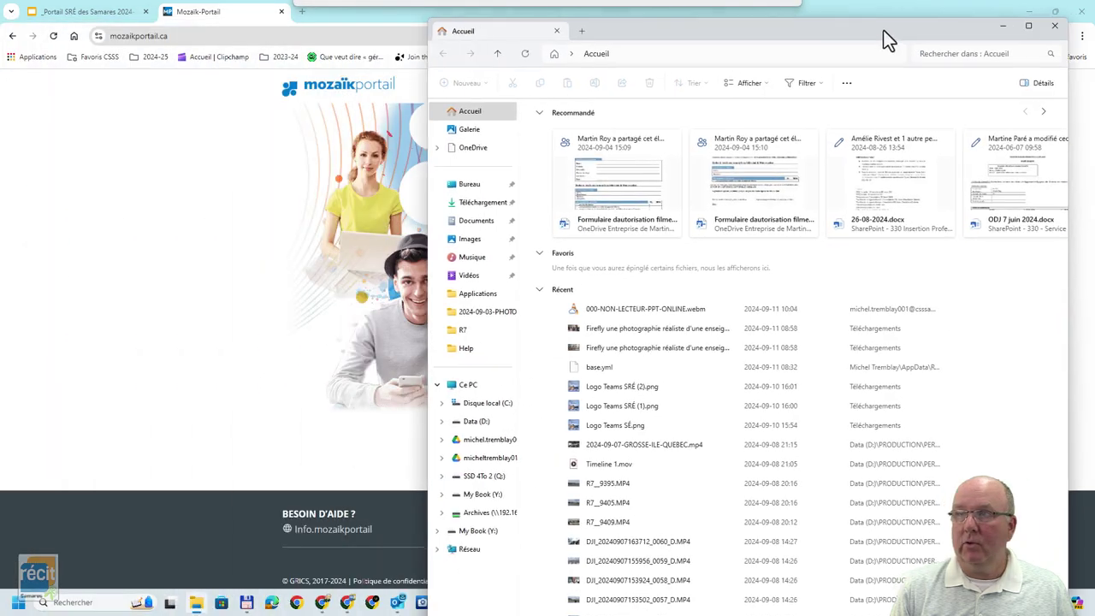
pyautogui.click(503, 438)
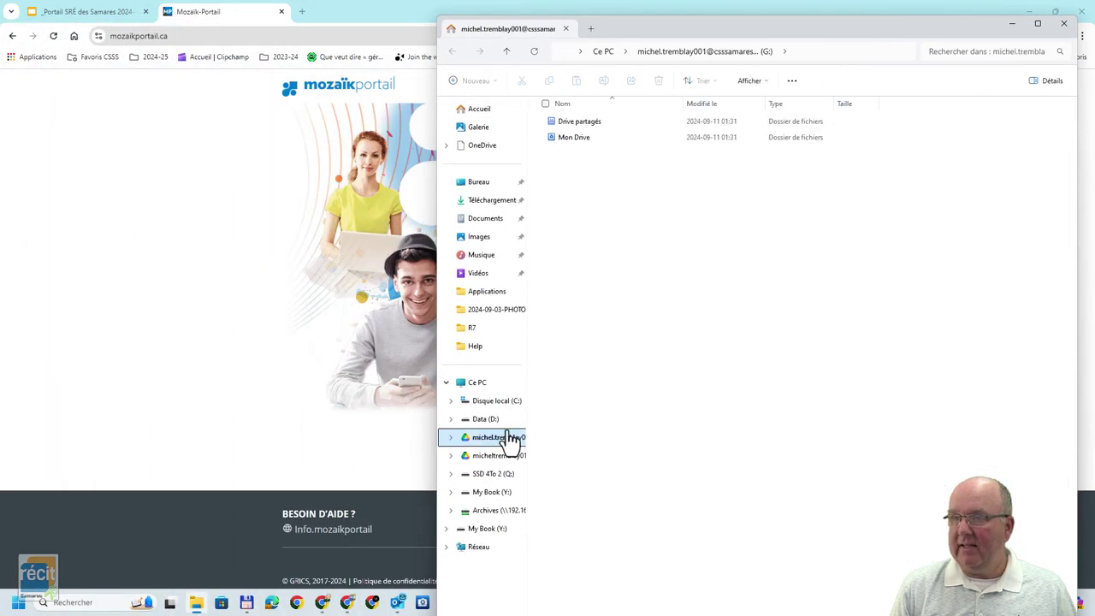
pyautogui.doubleClick(562, 138)
pyautogui.doubleClick(562, 139)
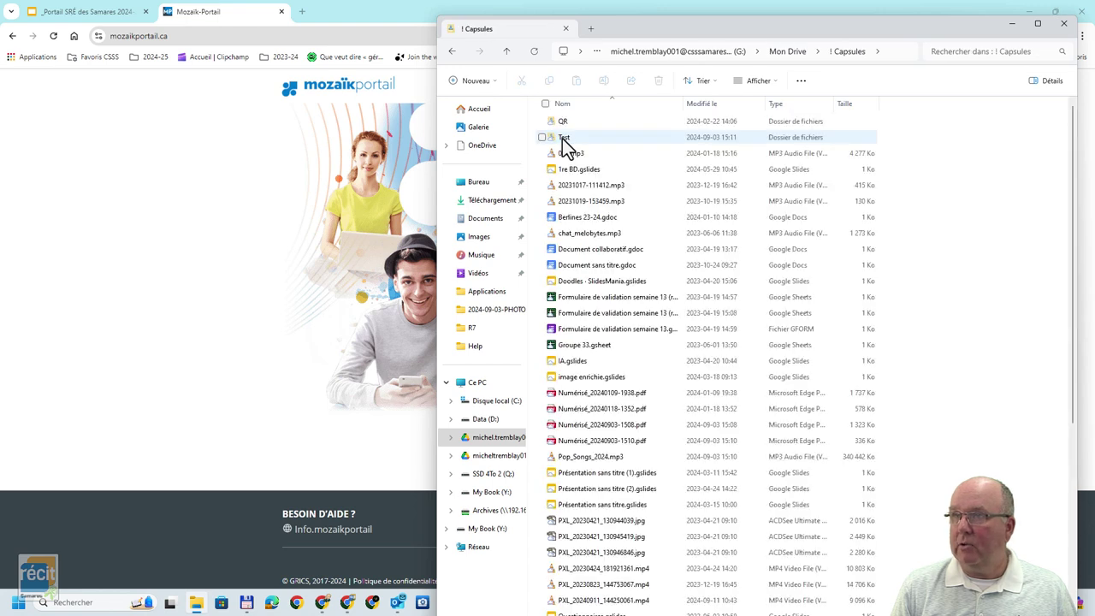
# Find Screen recording 2024-01-29 09.48.54.webm in the ! Capsules folder and display its file options.
pyautogui.scroll(-6, 591, 196)
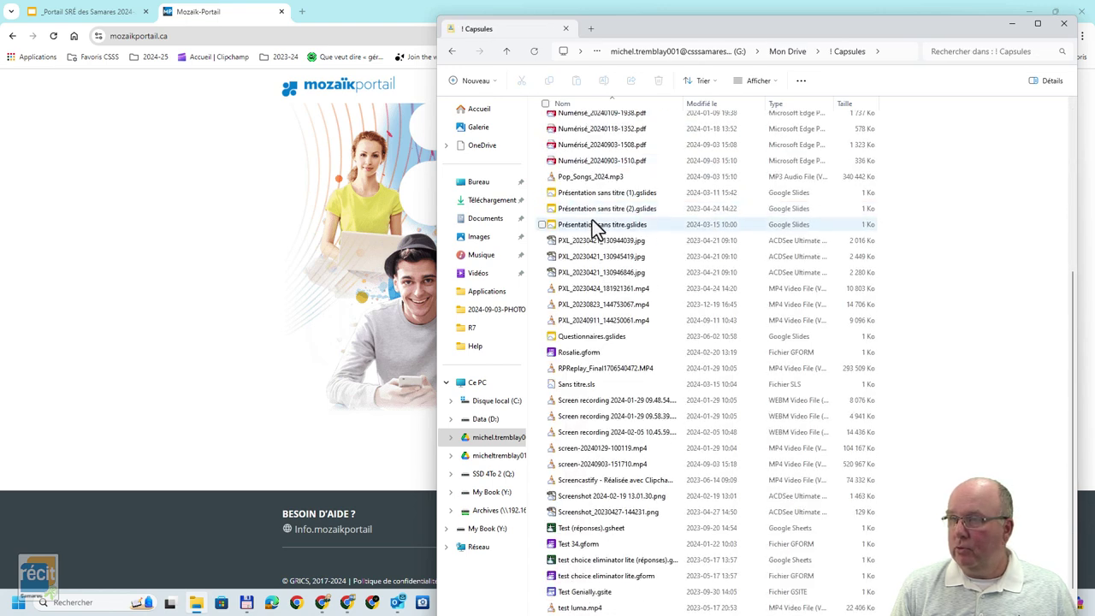
pyautogui.scroll(-1, 594, 225)
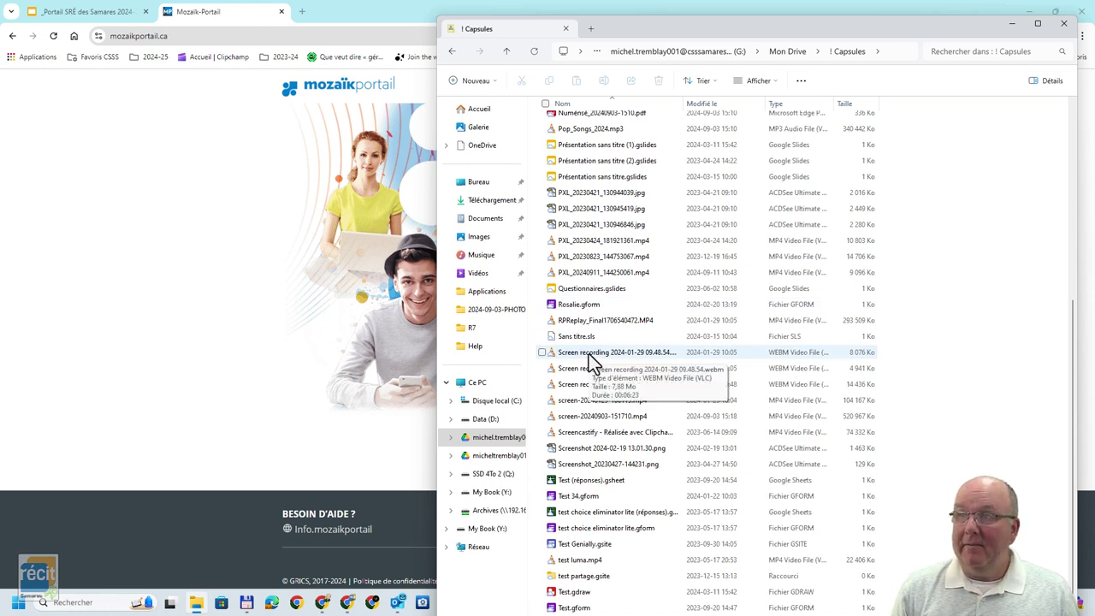
pyautogui.moveTo(589, 353)
pyautogui.mouseDown()
pyautogui.moveTo(187, 263)
pyautogui.moveTo(182, 248)
pyautogui.moveTo(610, 349)
pyautogui.mouseUp()
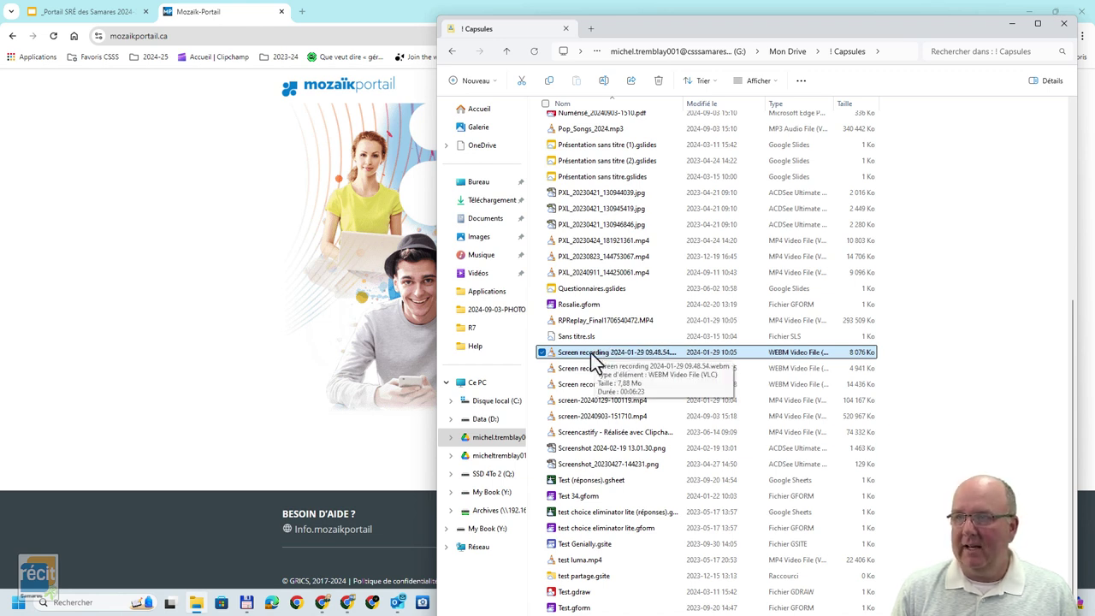
pyautogui.rightClick(591, 355)
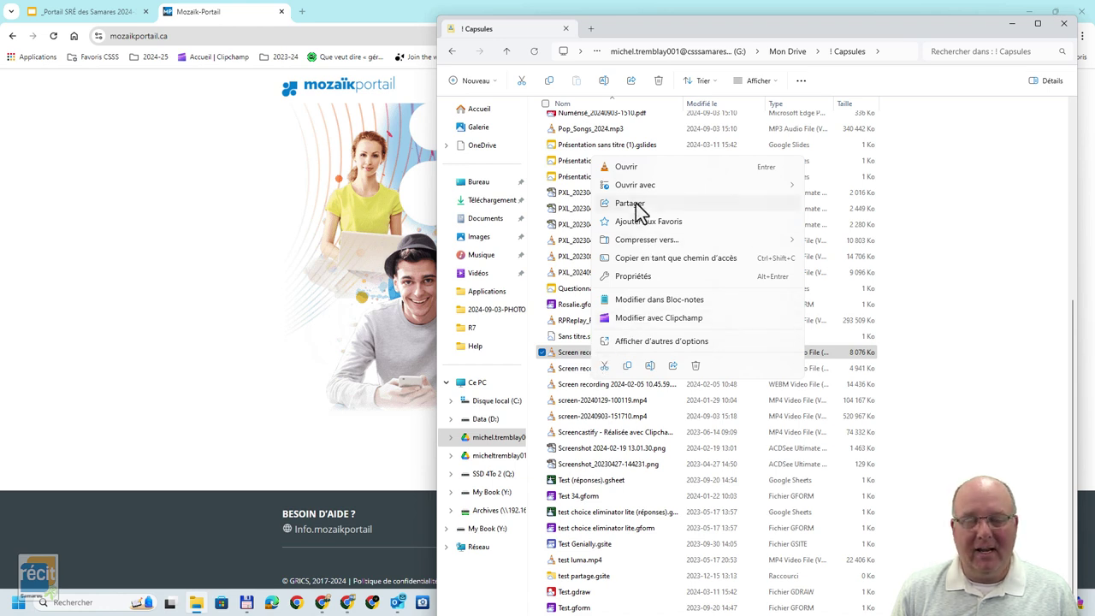
# Open the ! Capsules folder of Google Drive in a new browser tab and sort it by last modification by me.
pyautogui.click(232, 357)
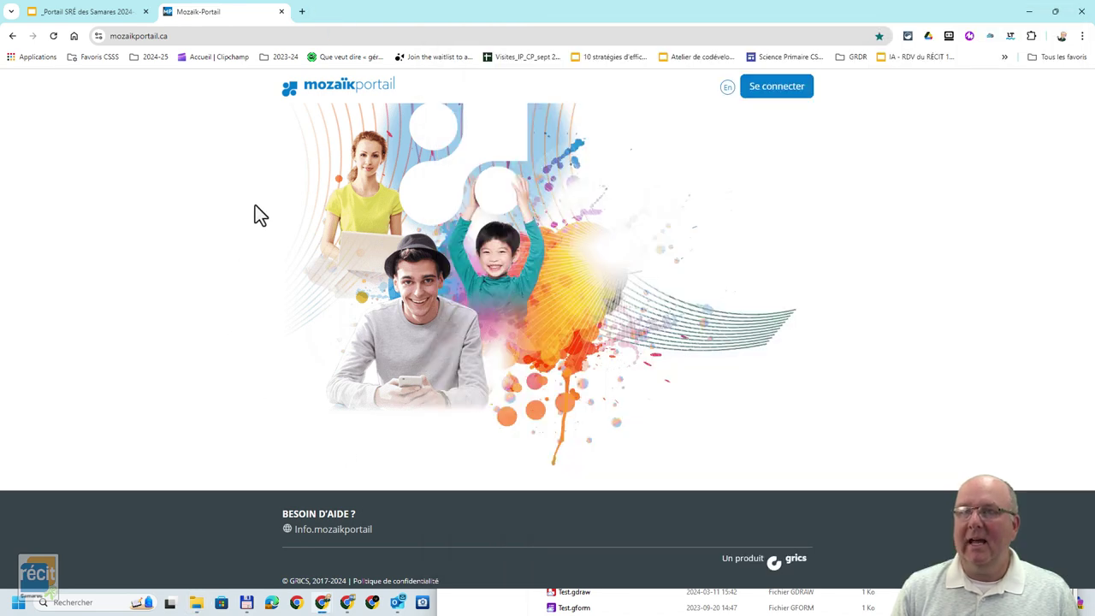
pyautogui.click(302, 12)
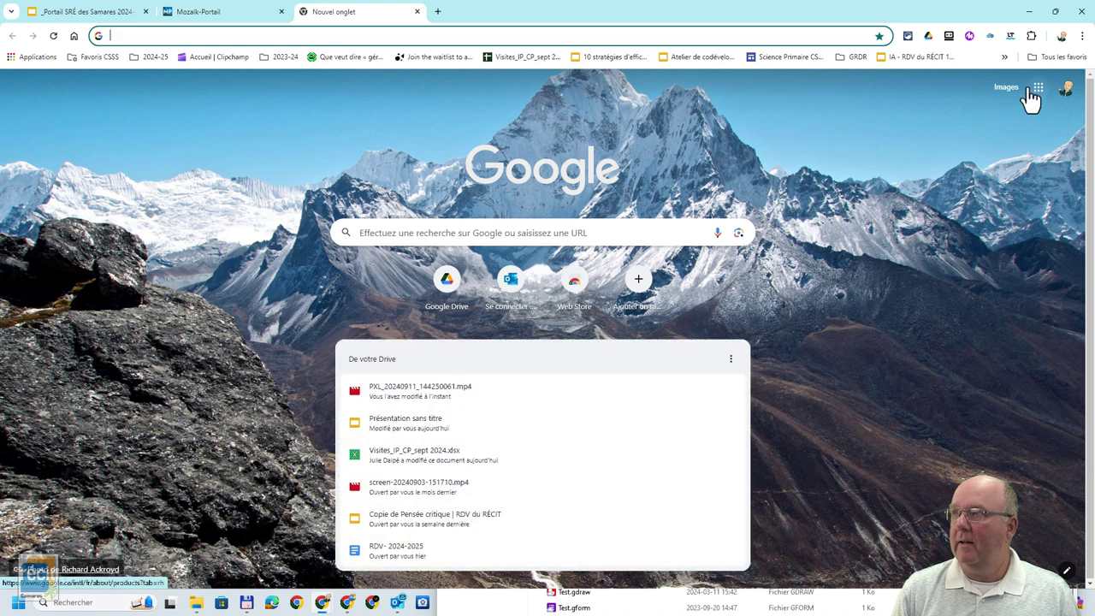
pyautogui.click(1038, 88)
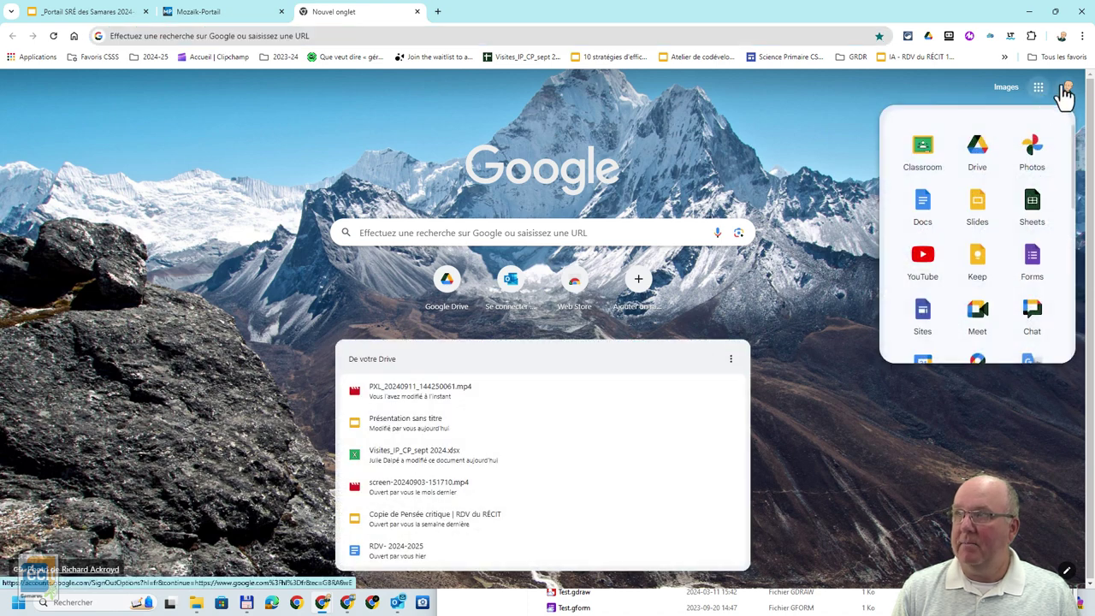
pyautogui.click(977, 147)
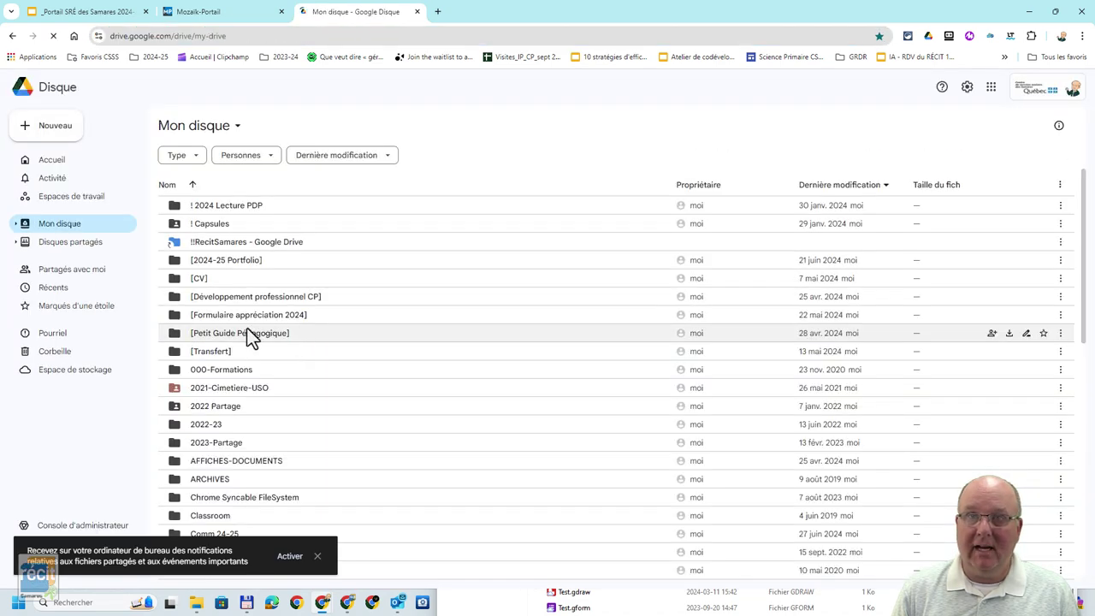
pyautogui.click(205, 229)
pyautogui.doubleClick(205, 230)
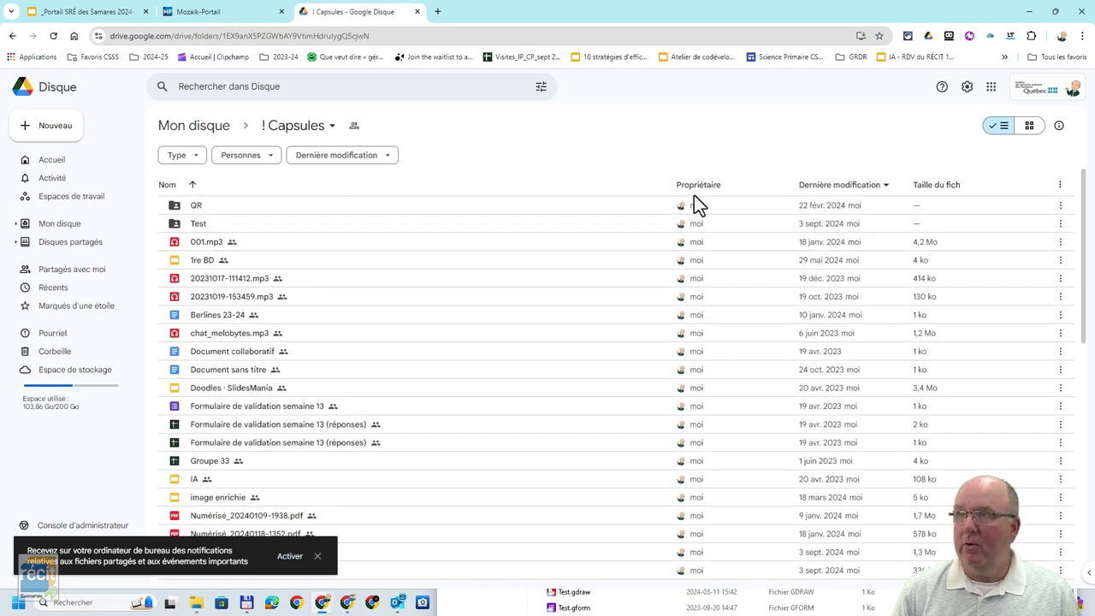
pyautogui.click(856, 190)
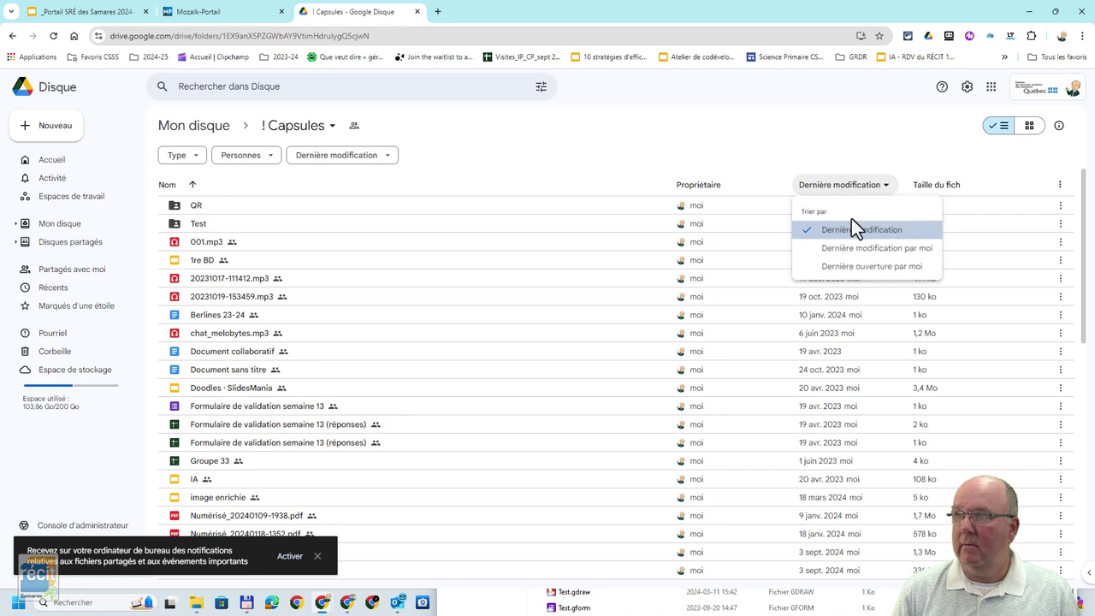
pyautogui.click(852, 248)
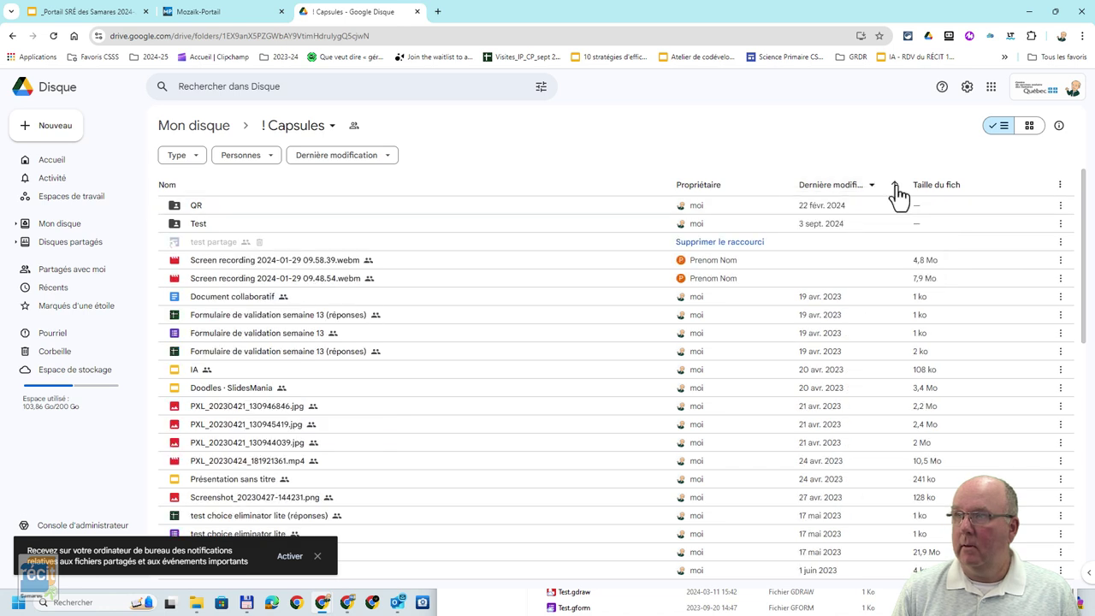
# Copy the sharing link of Screen recording 2024-01-29 09.58.39.webm and switch to the Mozaïk portal tab.
pyautogui.click(252, 260)
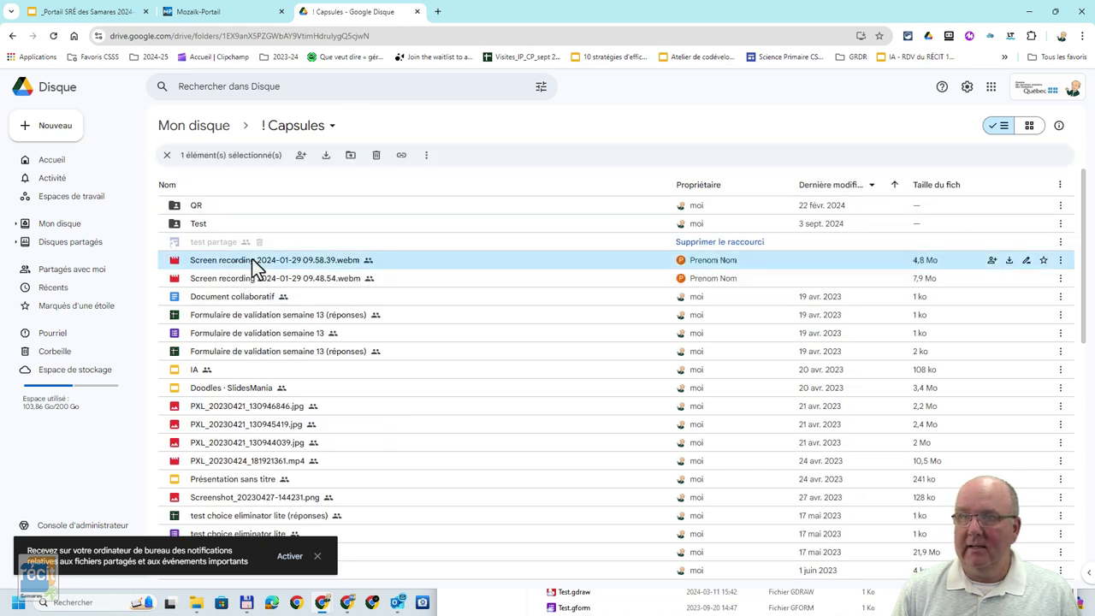
pyautogui.rightClick(252, 260)
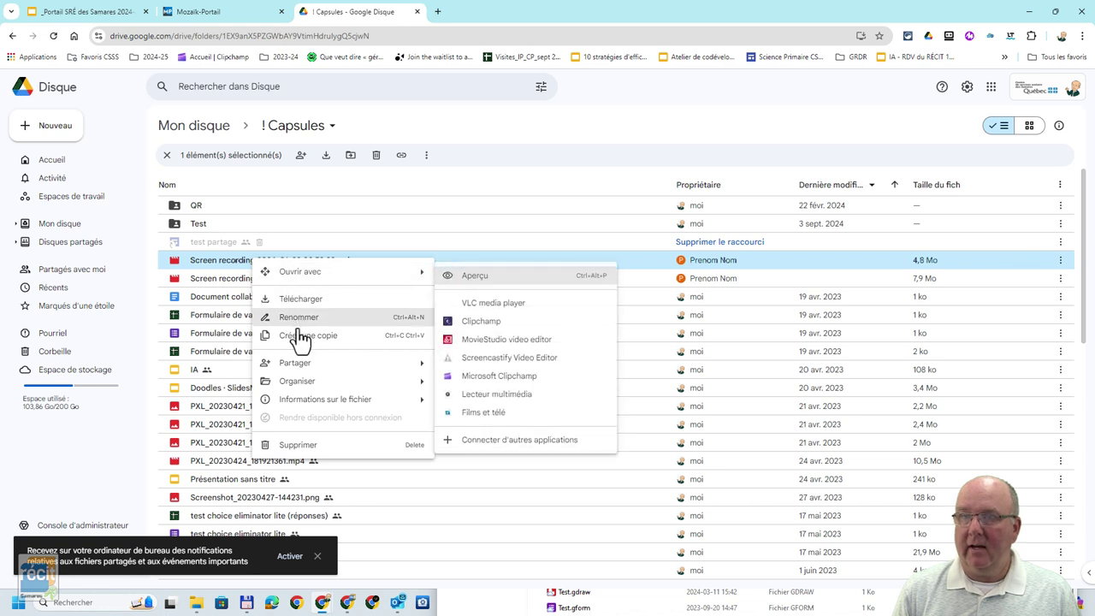
pyautogui.moveTo(315, 365)
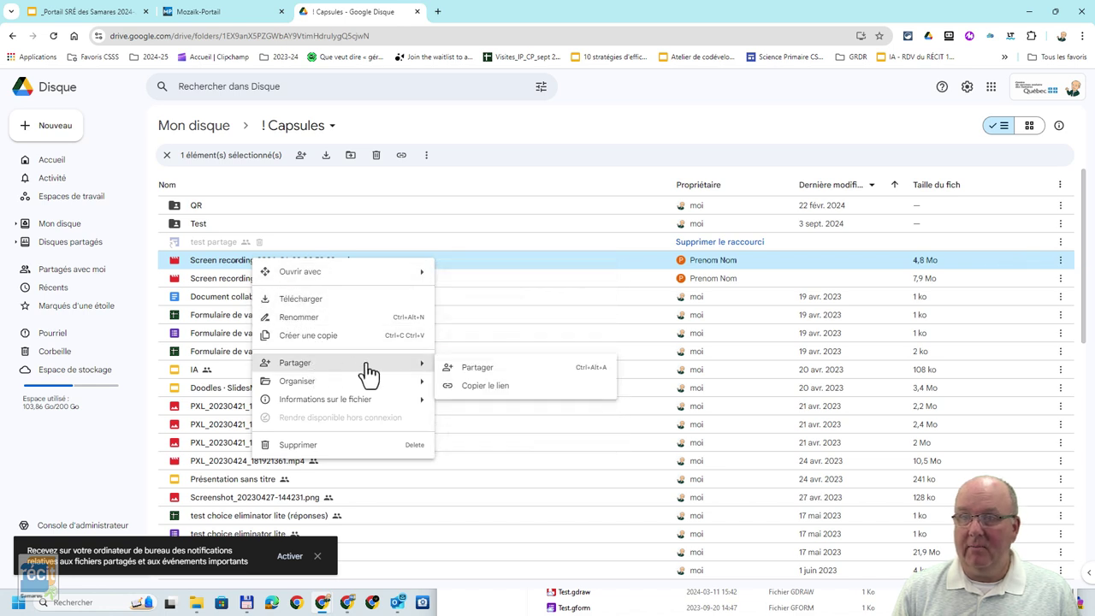
pyautogui.click(470, 371)
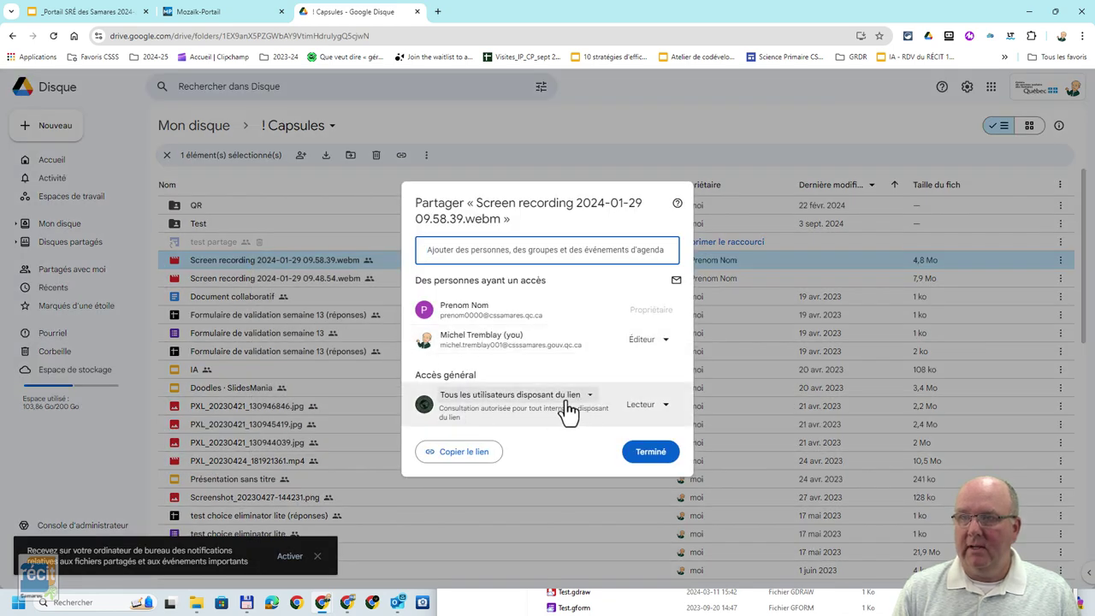
pyautogui.click(462, 451)
pyautogui.click(643, 455)
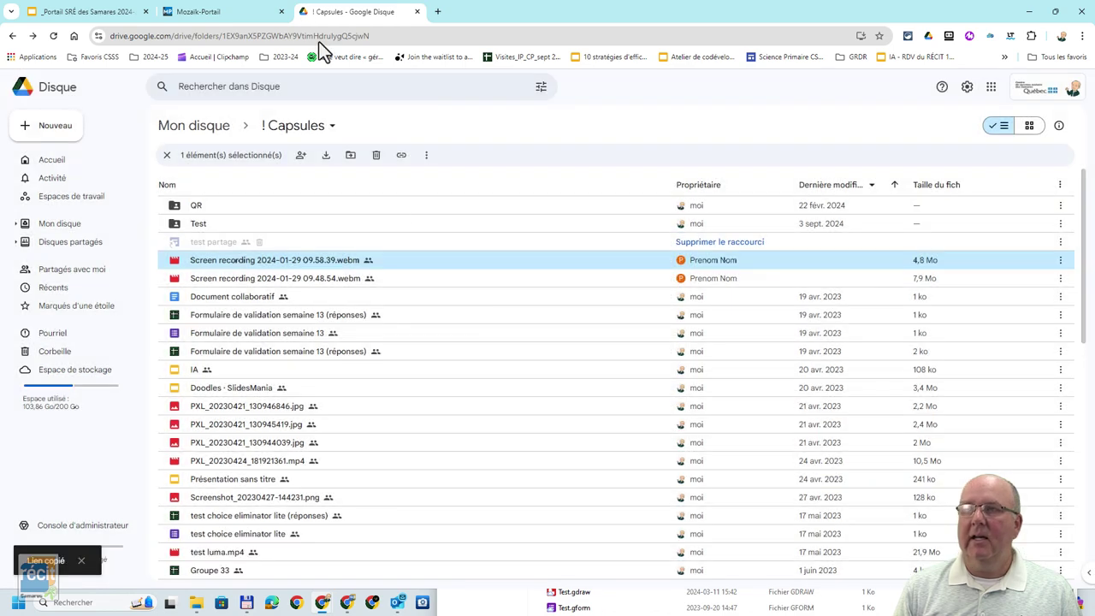
pyautogui.click(224, 12)
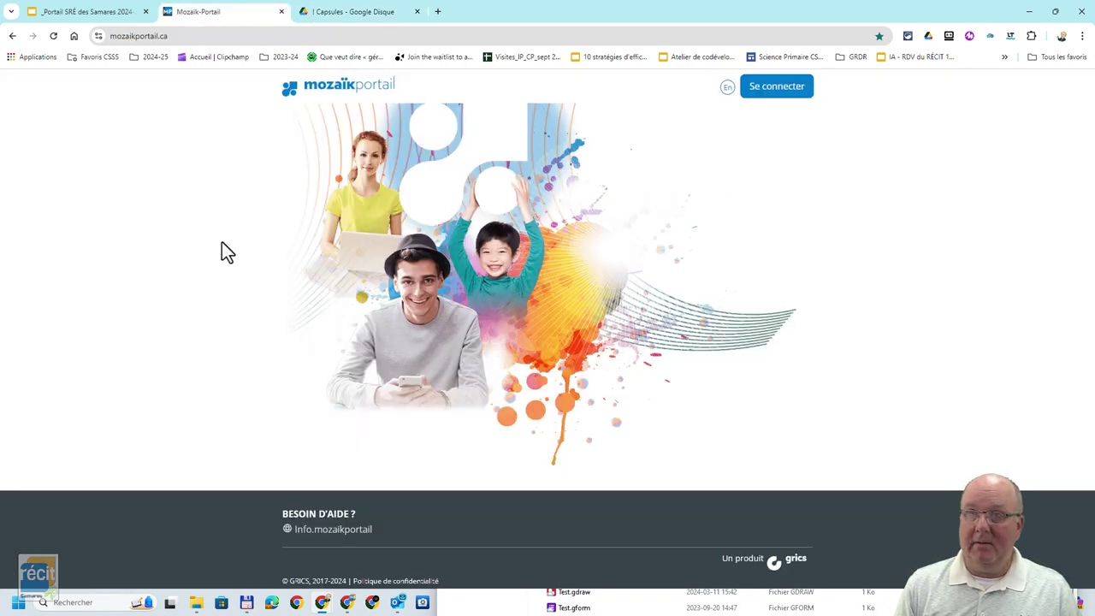
# Return to Mon disque in Google Drive and review the sharing settings of the ! Capsules folder without changing them.
pyautogui.click(330, 14)
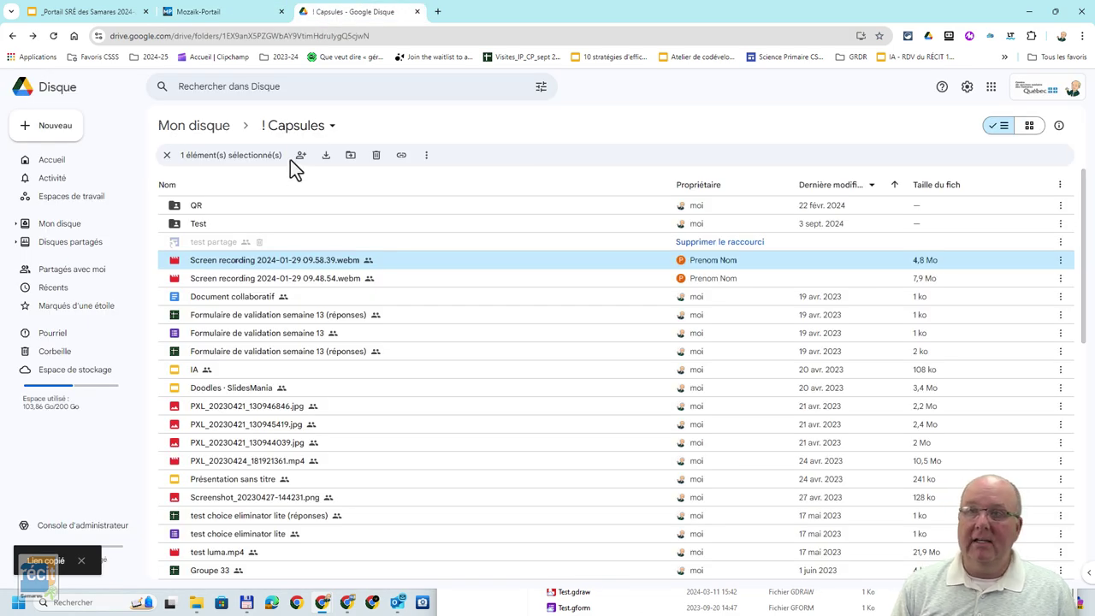
pyautogui.click(218, 130)
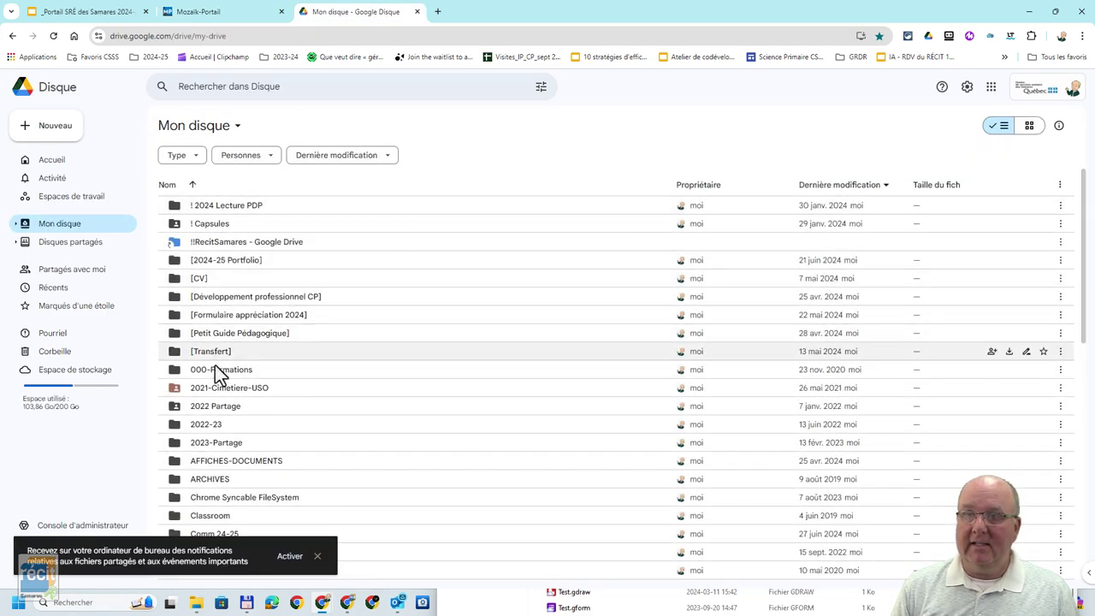
pyautogui.click(205, 222)
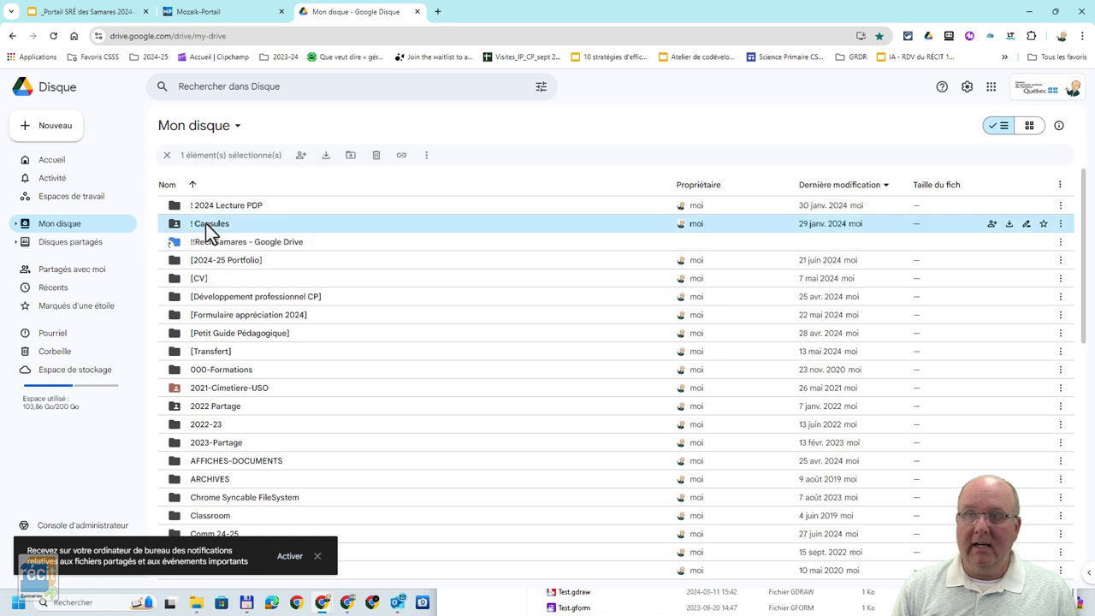
pyautogui.rightClick(205, 223)
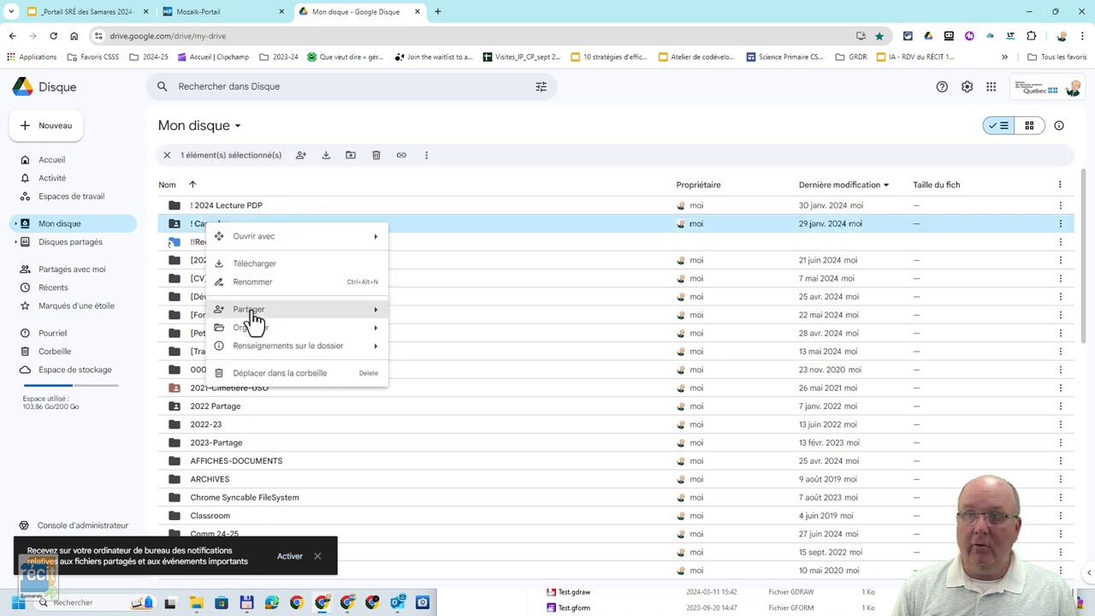
pyautogui.moveTo(253, 315)
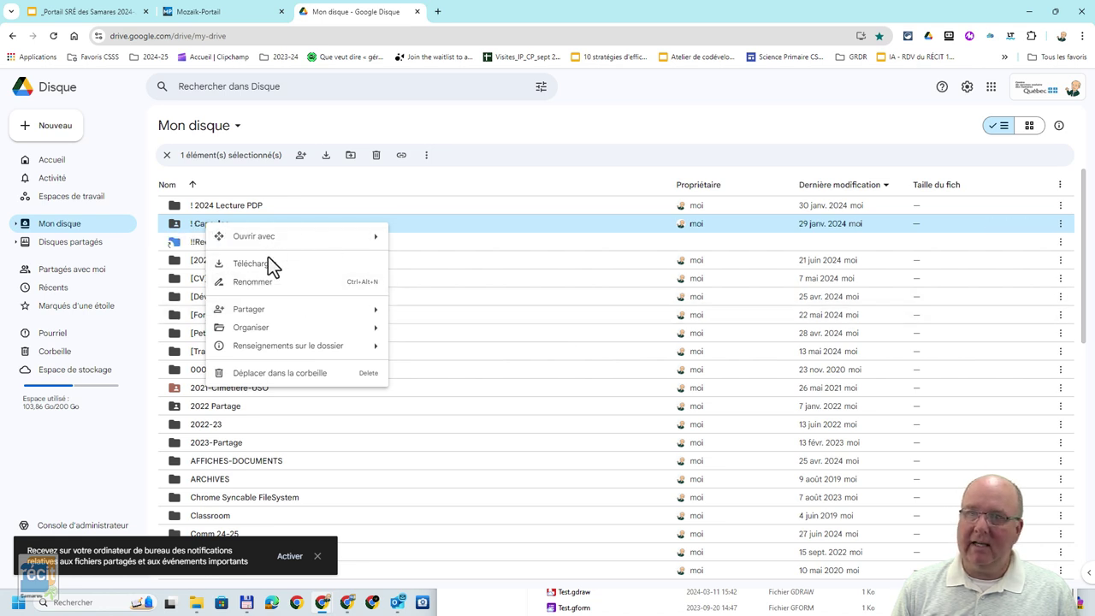
pyautogui.moveTo(313, 316)
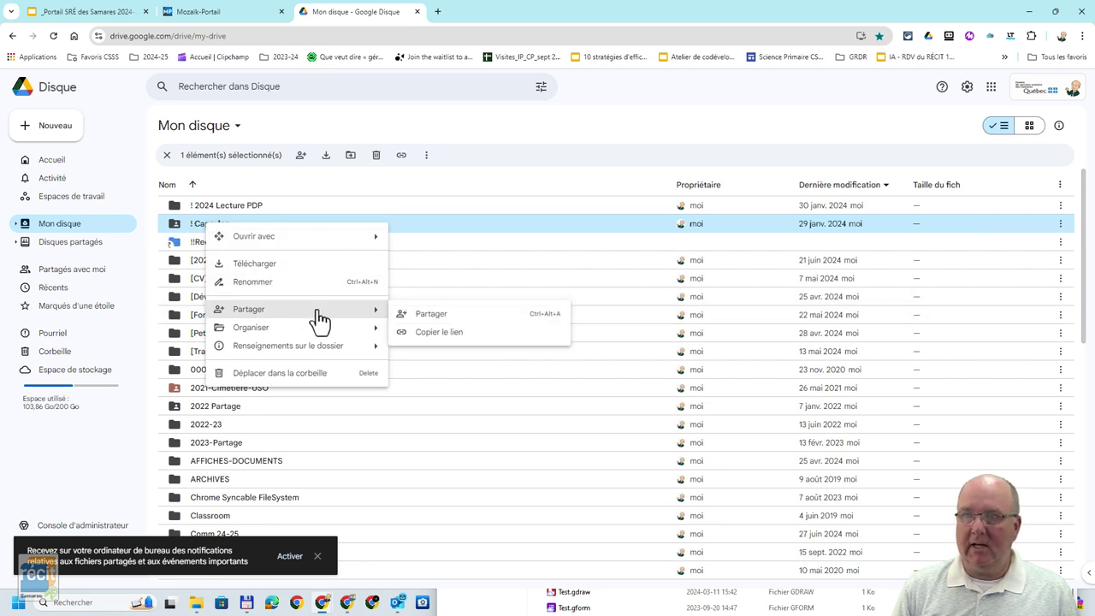
pyautogui.click(433, 317)
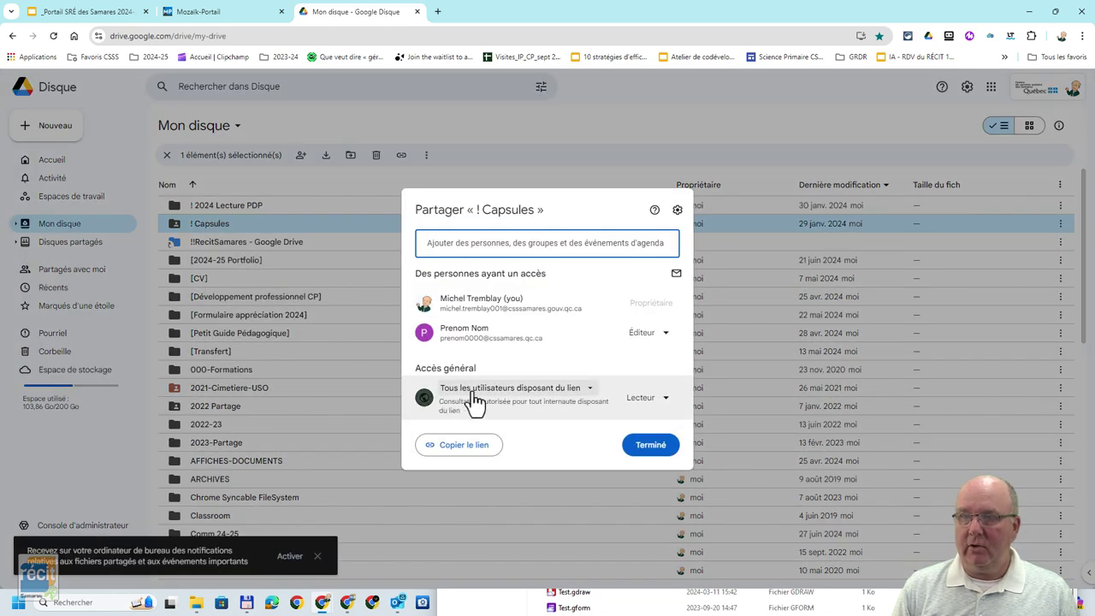
pyautogui.click(652, 444)
# Copy the link of Screen recording 2024-02-05 10.45.59.webm from the ! Capsules folder and switch to the Mozaïk portal tab.
pyautogui.doubleClick(212, 224)
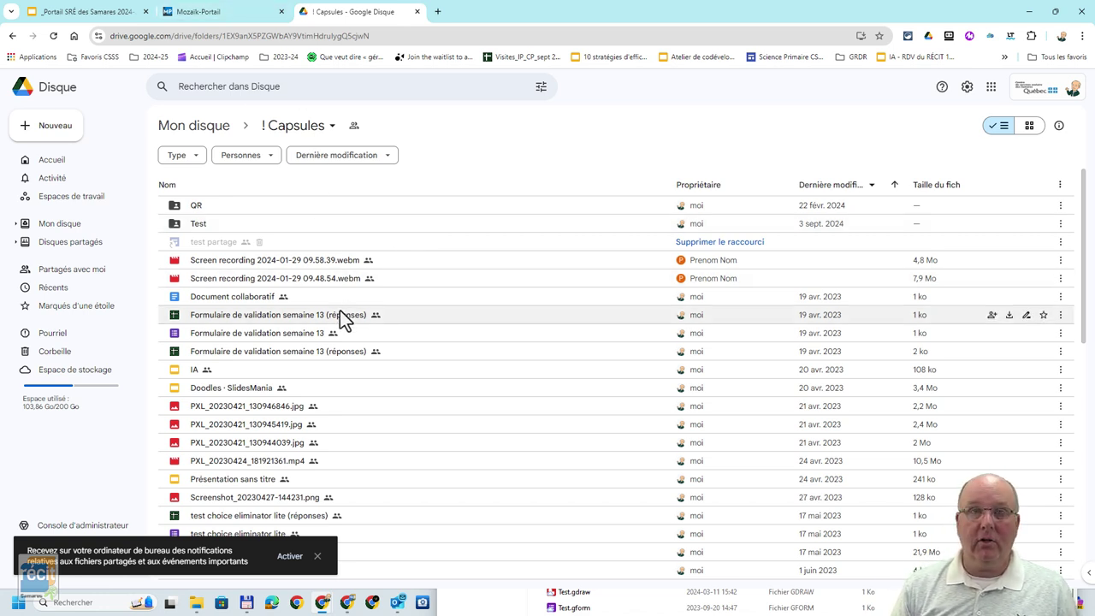
pyautogui.scroll(-3, 291, 351)
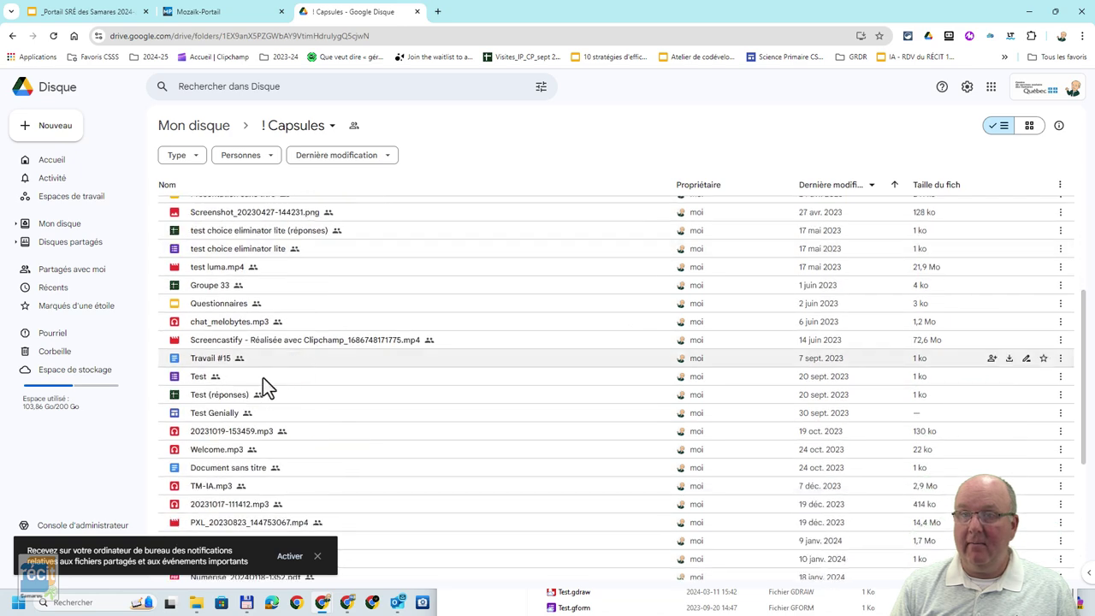
pyautogui.scroll(-3, 237, 352)
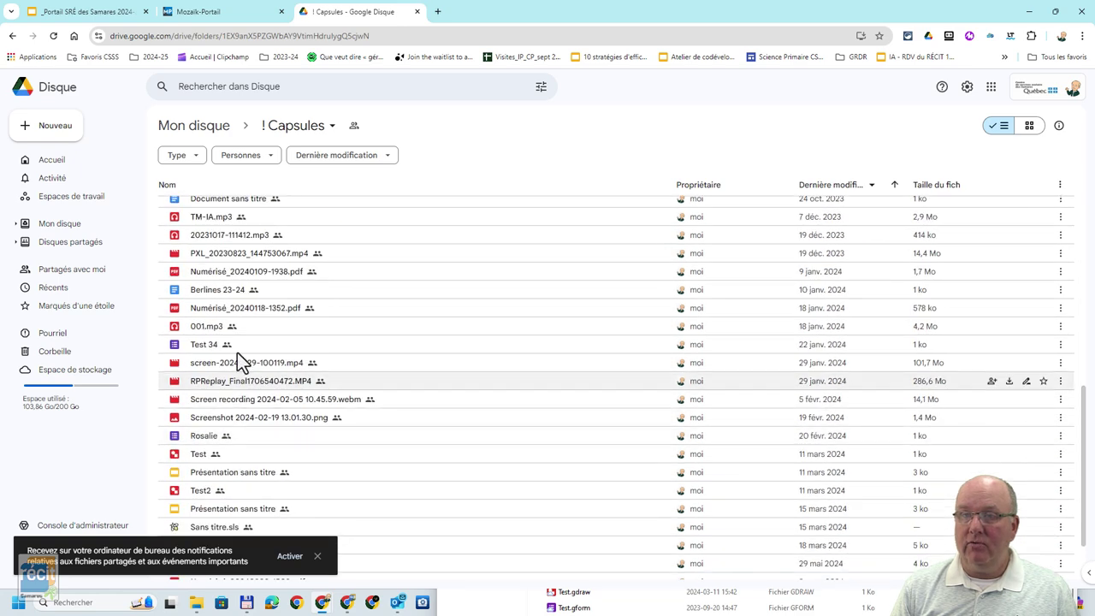
pyautogui.rightClick(257, 399)
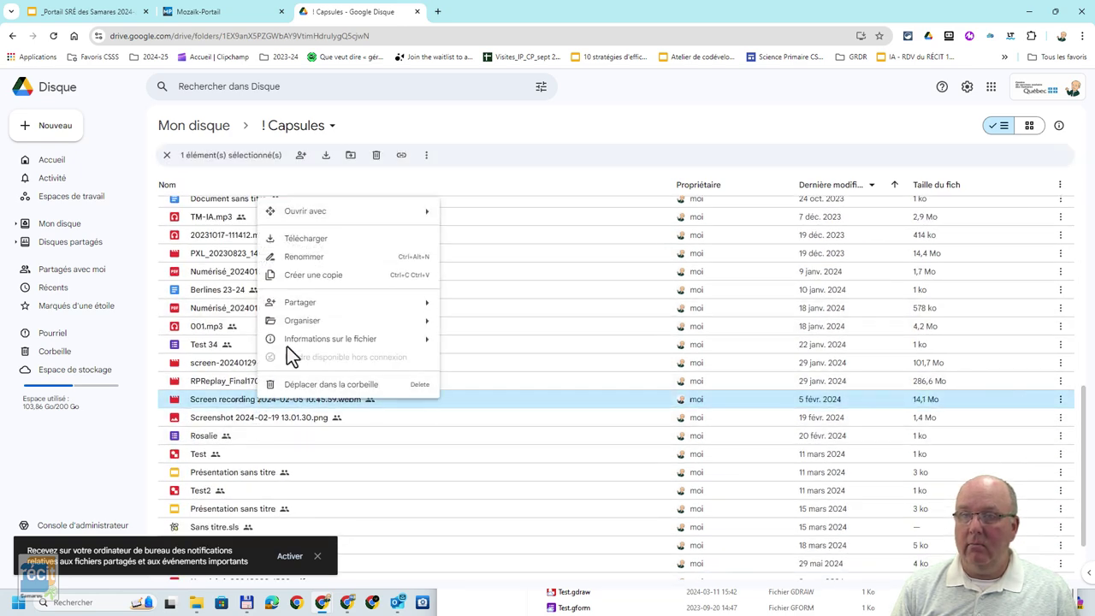
pyautogui.moveTo(332, 305)
pyautogui.click(503, 326)
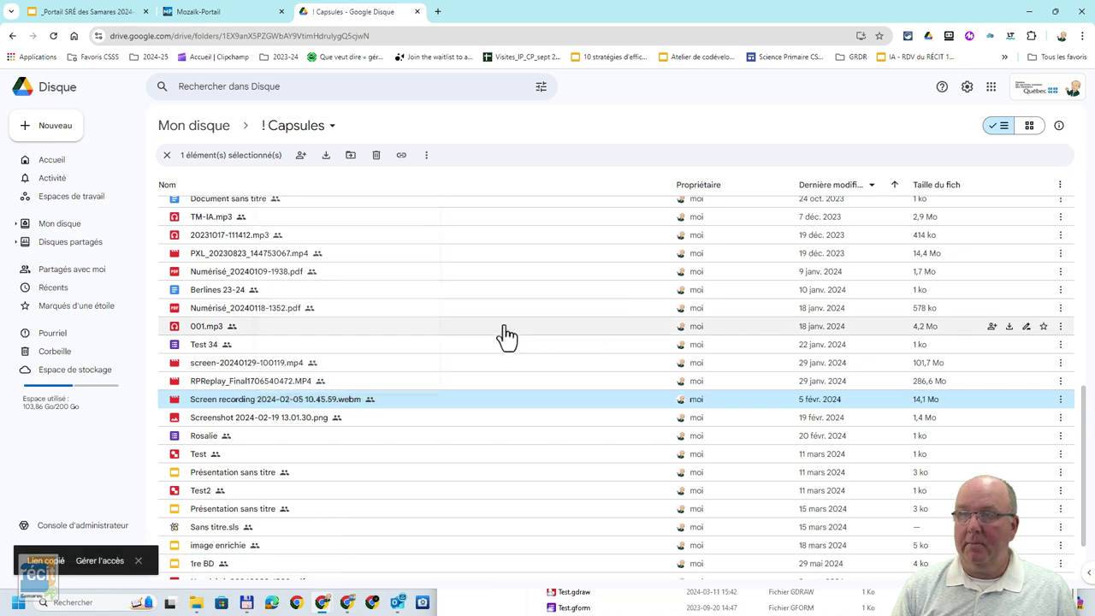
pyautogui.click(241, 13)
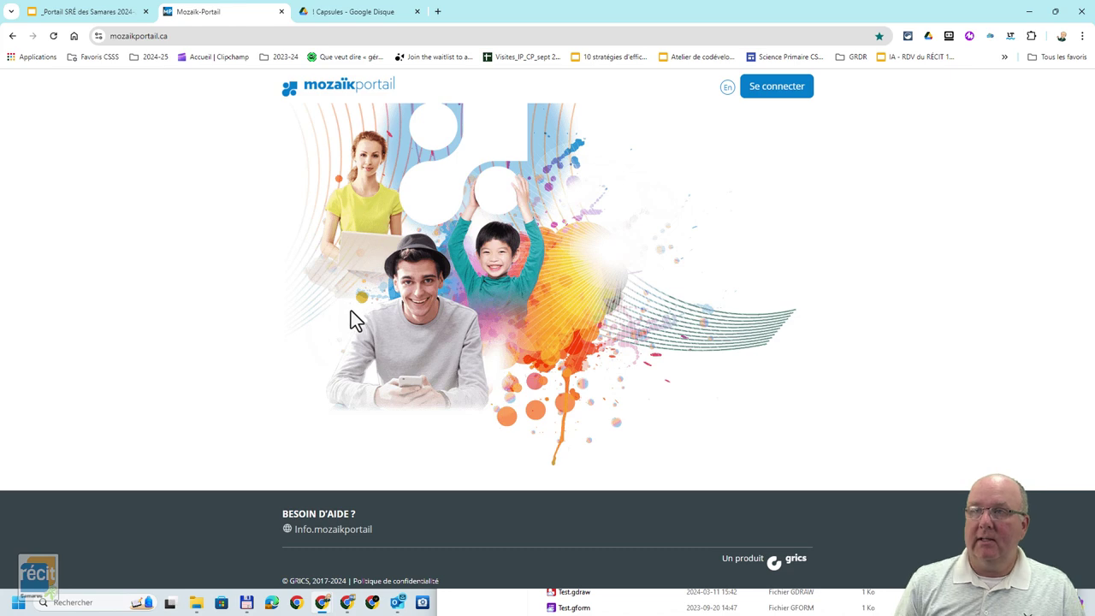
# Copy the link of screen-20240129-100119.mp4 in Google Drive, then display the Mozaïk portal tab and return to Drive.
pyautogui.click(363, 12)
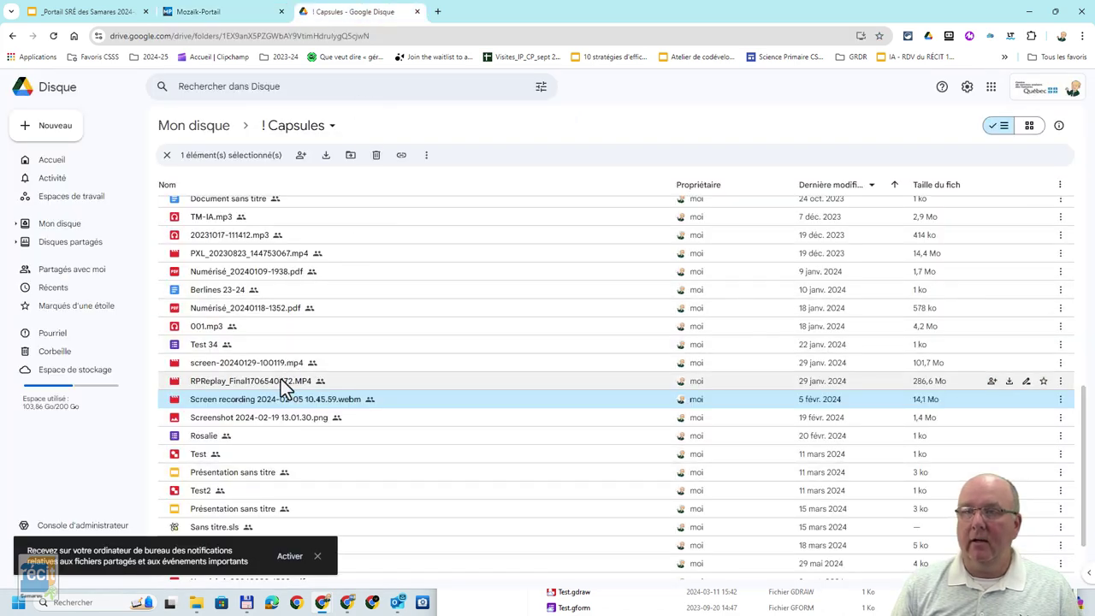
pyautogui.click(239, 11)
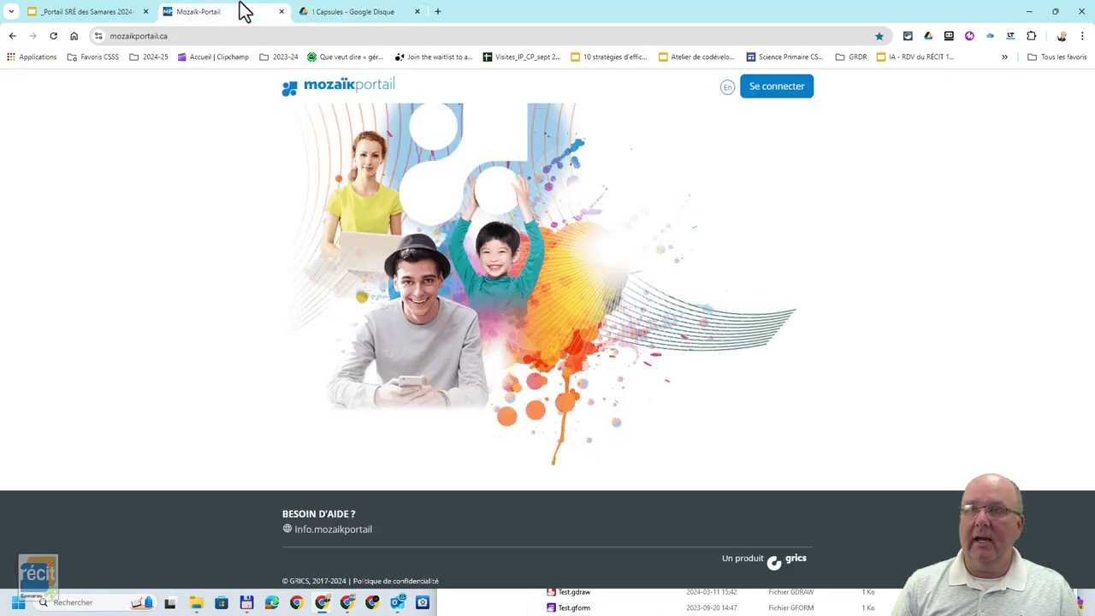
pyautogui.click(350, 15)
pyautogui.click(285, 361)
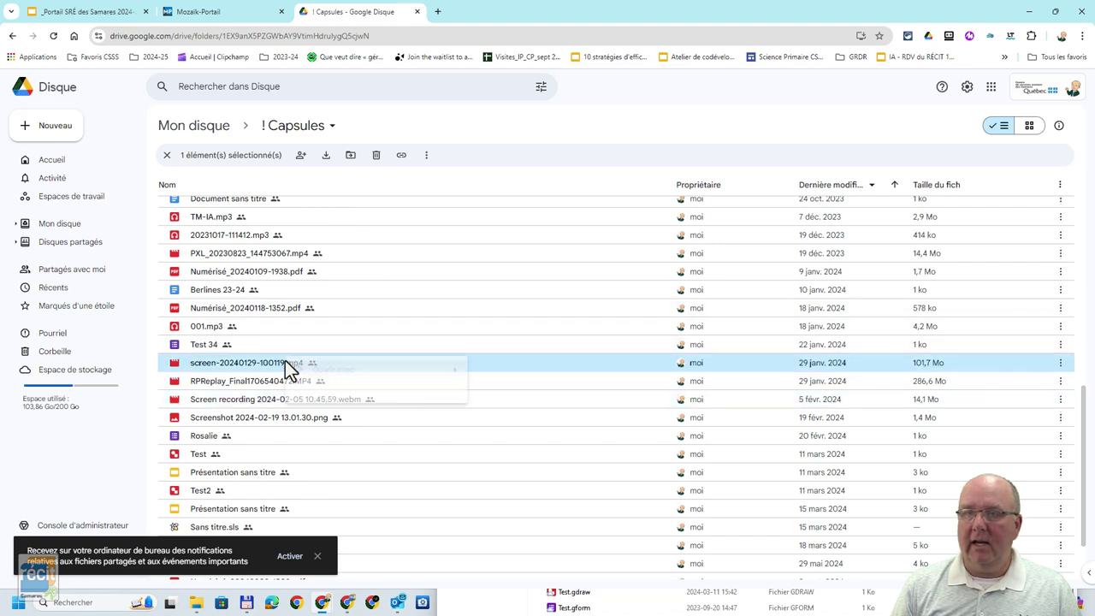
pyautogui.moveTo(339, 471)
pyautogui.click(504, 490)
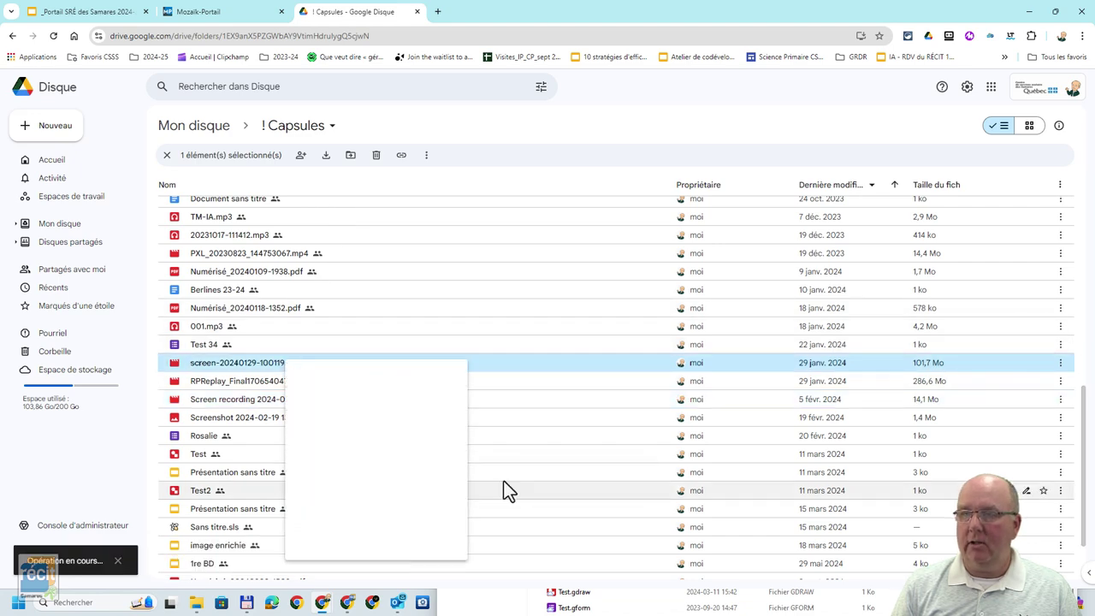
pyautogui.click(240, 12)
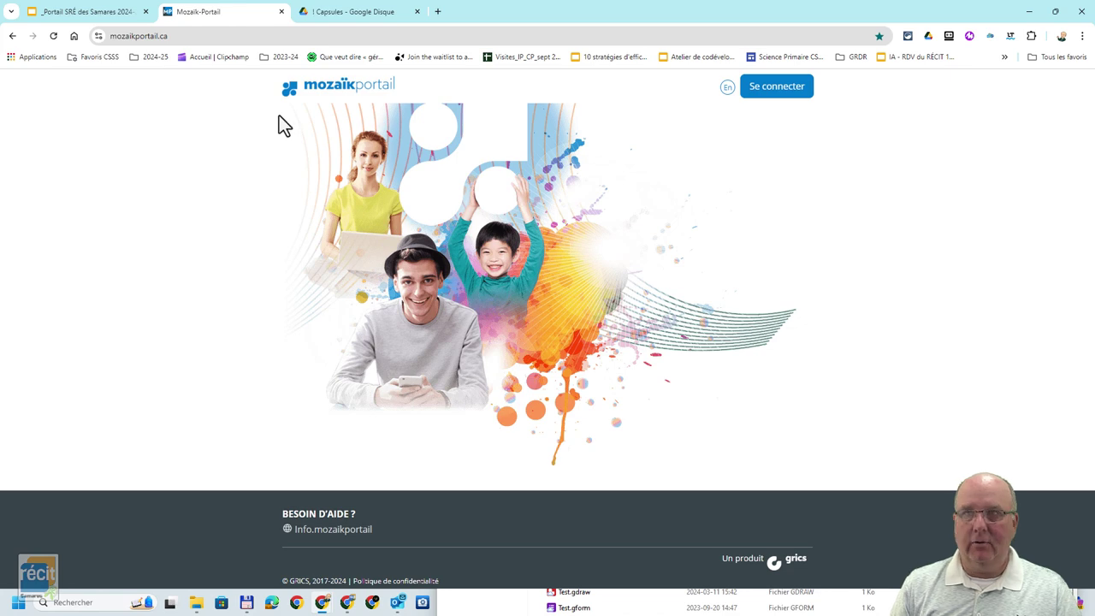
pyautogui.click(351, 11)
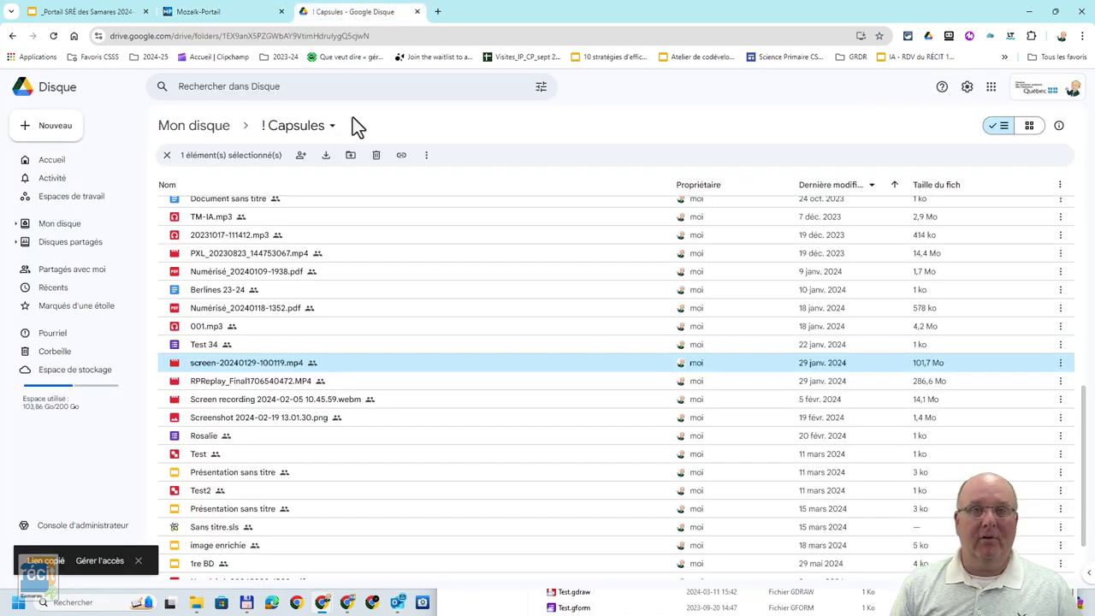